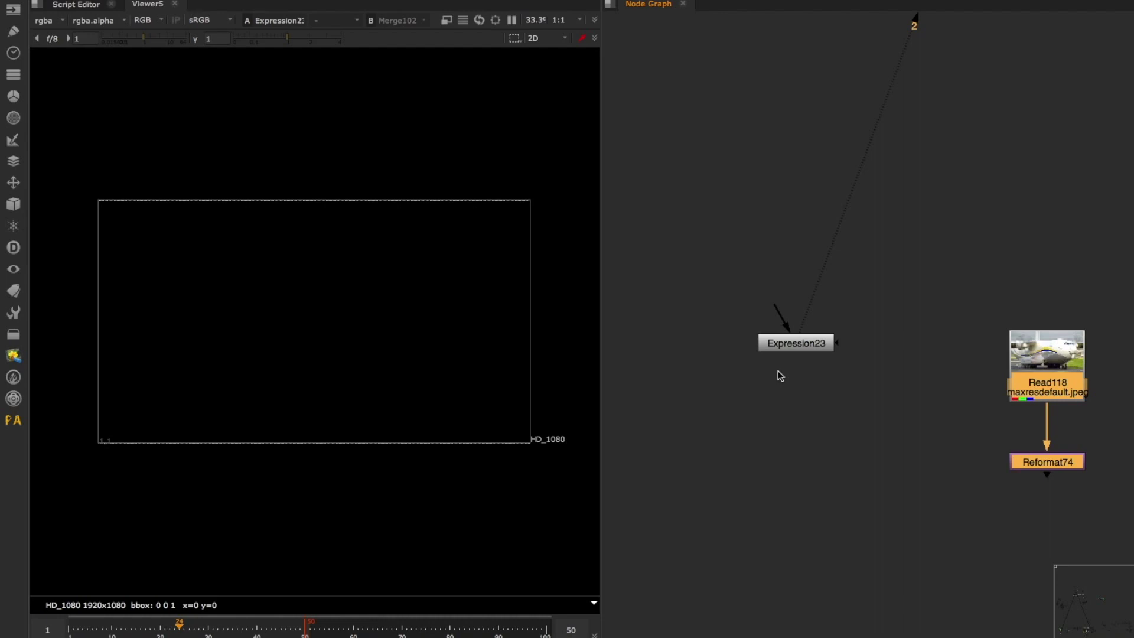
Switch to the browser and look through the Nukepedia article Expression Node 101, covering gradients, lines, radial rings and user controls.
{"action": "key", "text": "ctrl"}
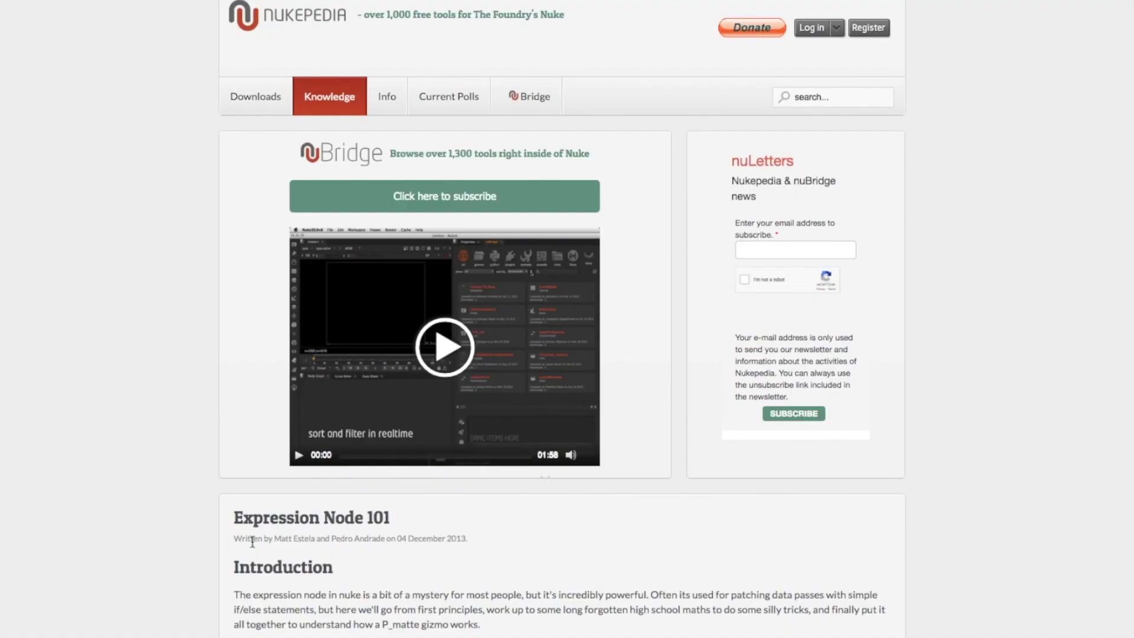
{"action": "left_click_drag", "start_coordinate": [280, 538], "coordinate": [444, 541]}
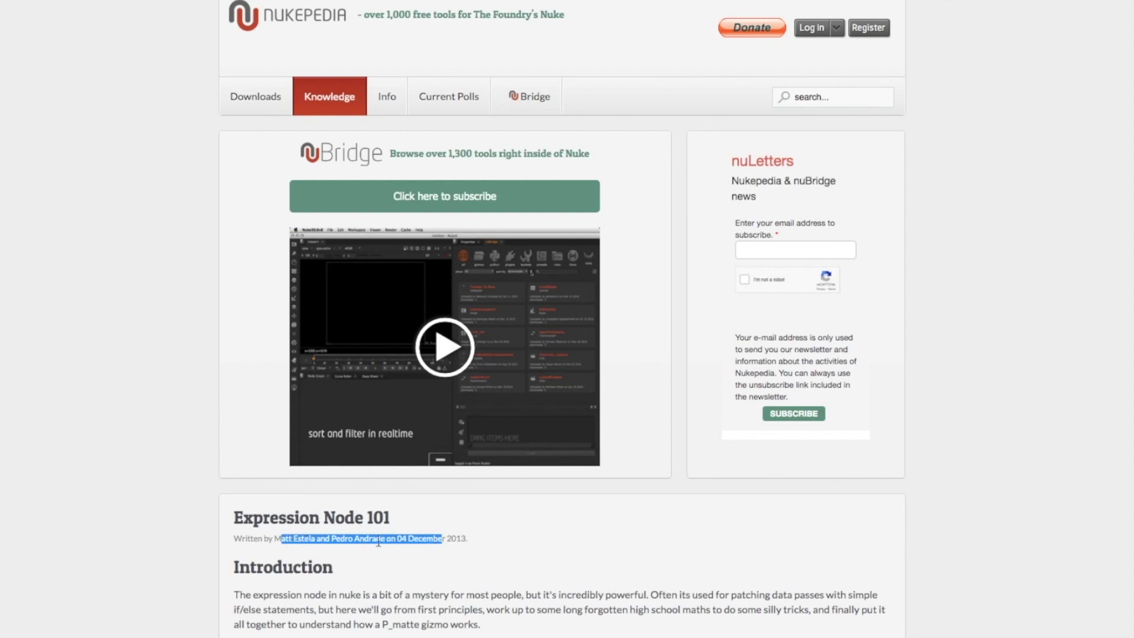
{"action": "left_click_drag", "start_coordinate": [281, 538], "coordinate": [316, 539]}
{"action": "scroll", "coordinate": [281, 391], "scroll_direction": "down", "scroll_amount": 20}
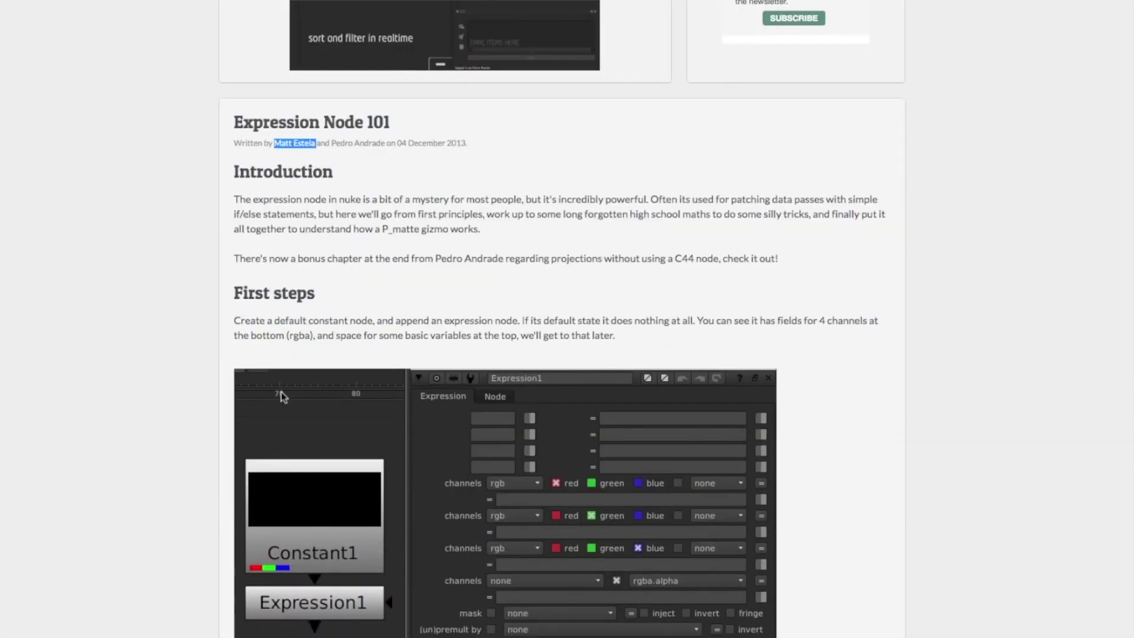
{"action": "scroll", "coordinate": [324, 356], "scroll_direction": "down", "scroll_amount": 20}
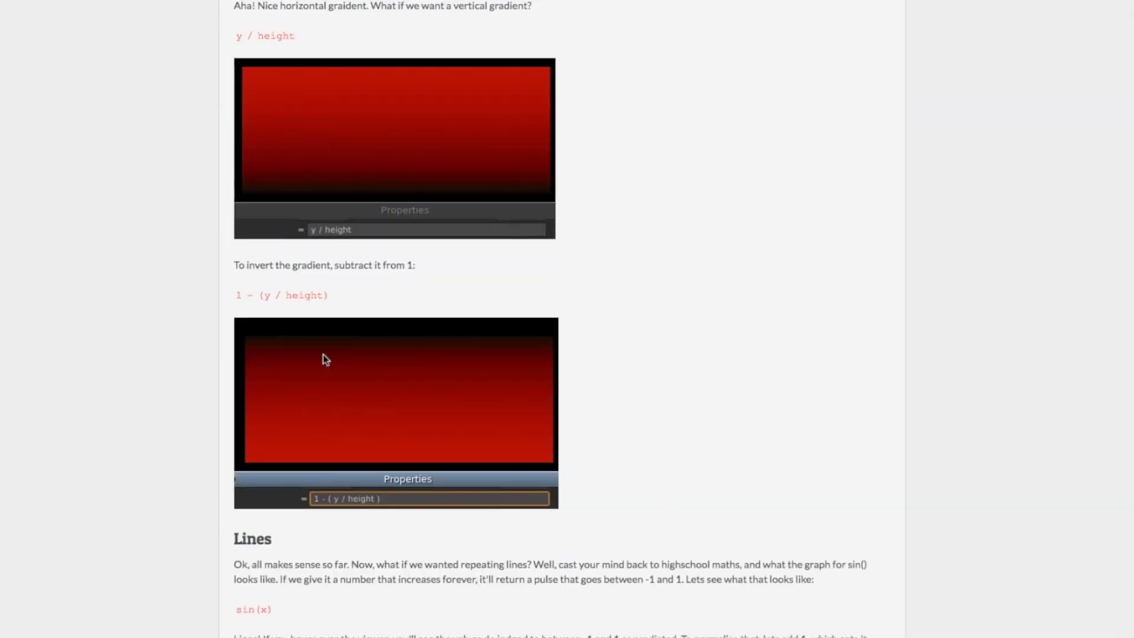
{"action": "scroll", "coordinate": [324, 357], "scroll_direction": "down", "scroll_amount": 8}
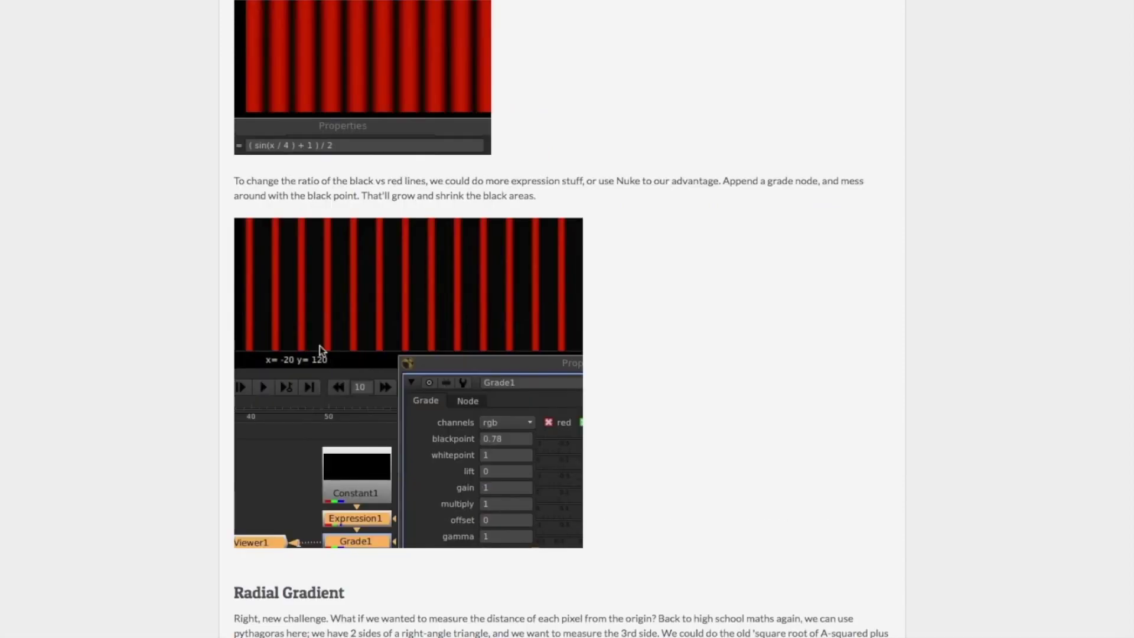
{"action": "scroll", "coordinate": [351, 358], "scroll_direction": "up", "scroll_amount": 6}
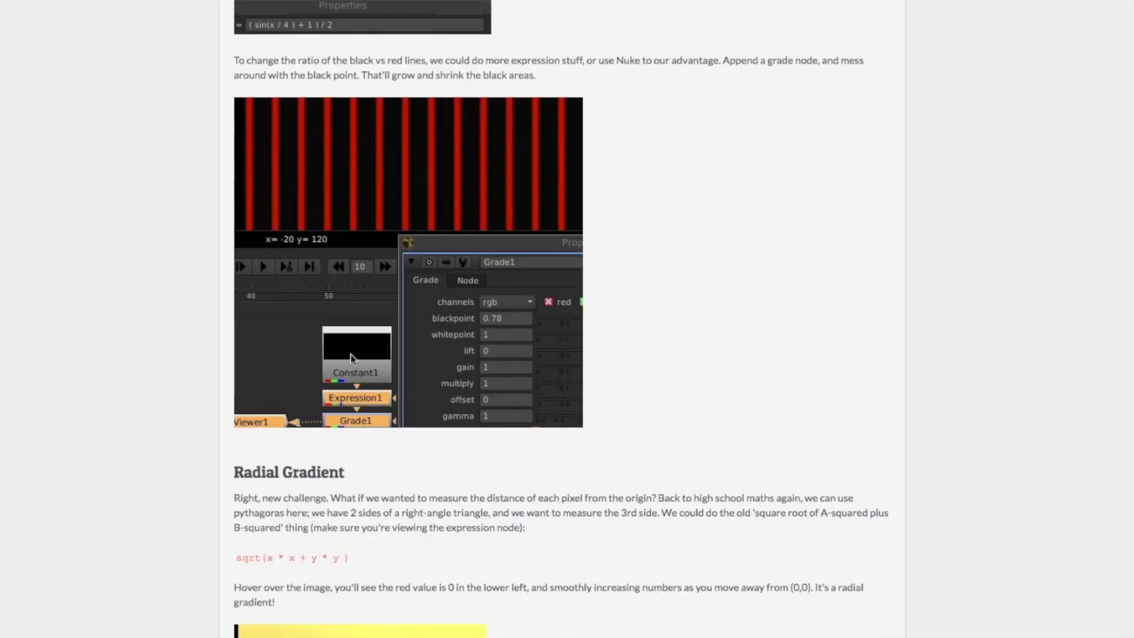
{"action": "scroll", "coordinate": [420, 298], "scroll_direction": "down", "scroll_amount": 15}
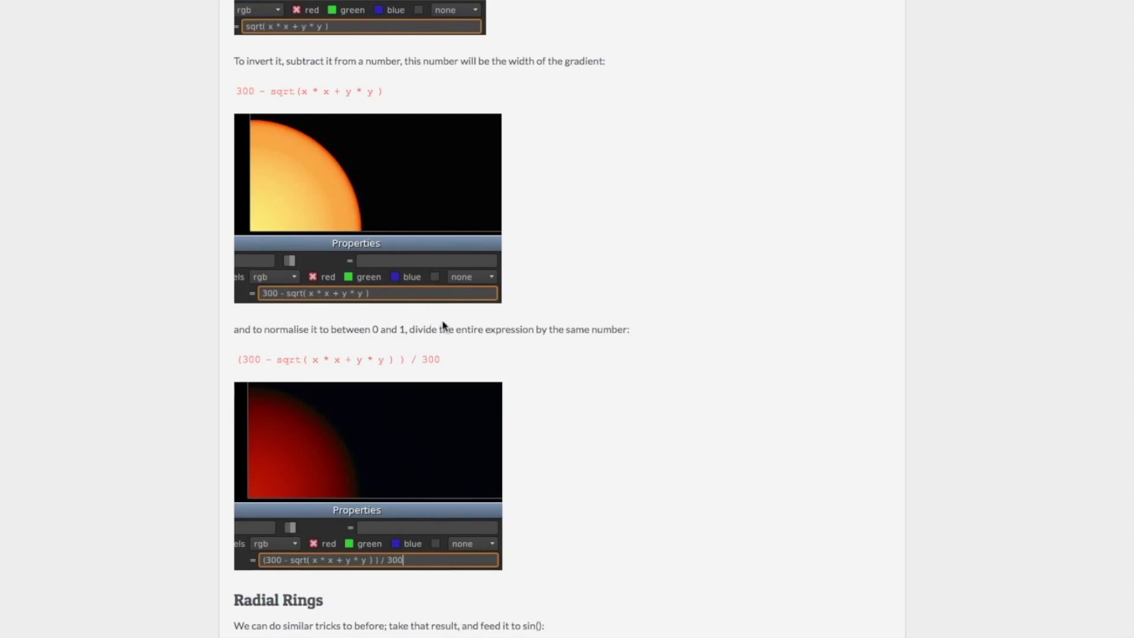
{"action": "scroll", "coordinate": [443, 324], "scroll_direction": "down", "scroll_amount": 5}
{"action": "scroll", "coordinate": [444, 326], "scroll_direction": "down", "scroll_amount": 4}
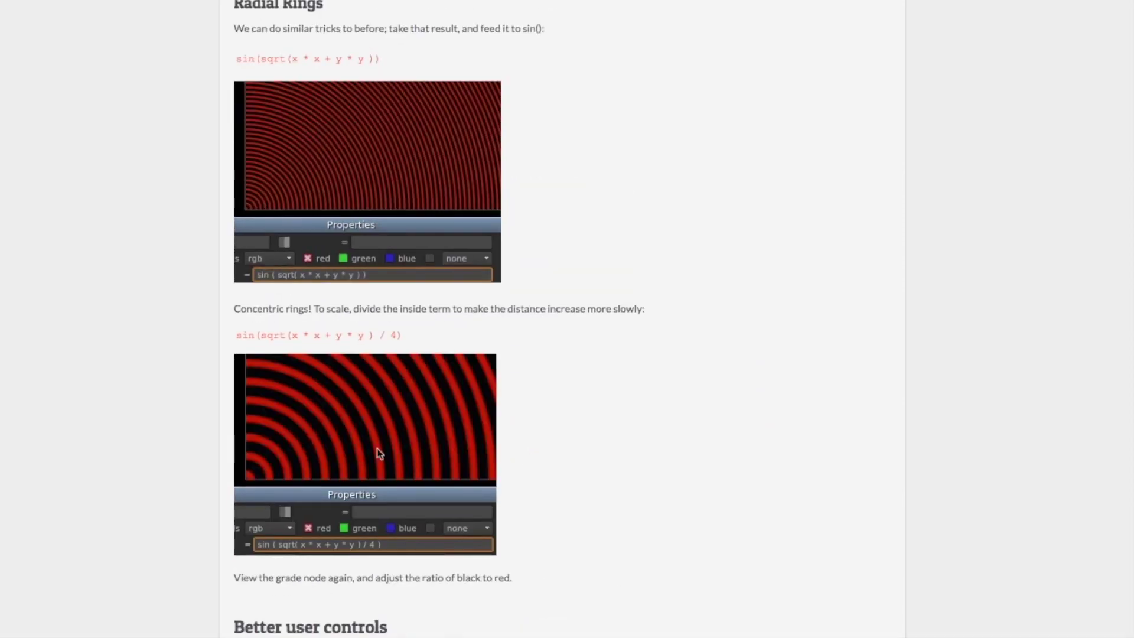
{"action": "scroll", "coordinate": [357, 446], "scroll_direction": "down", "scroll_amount": 1}
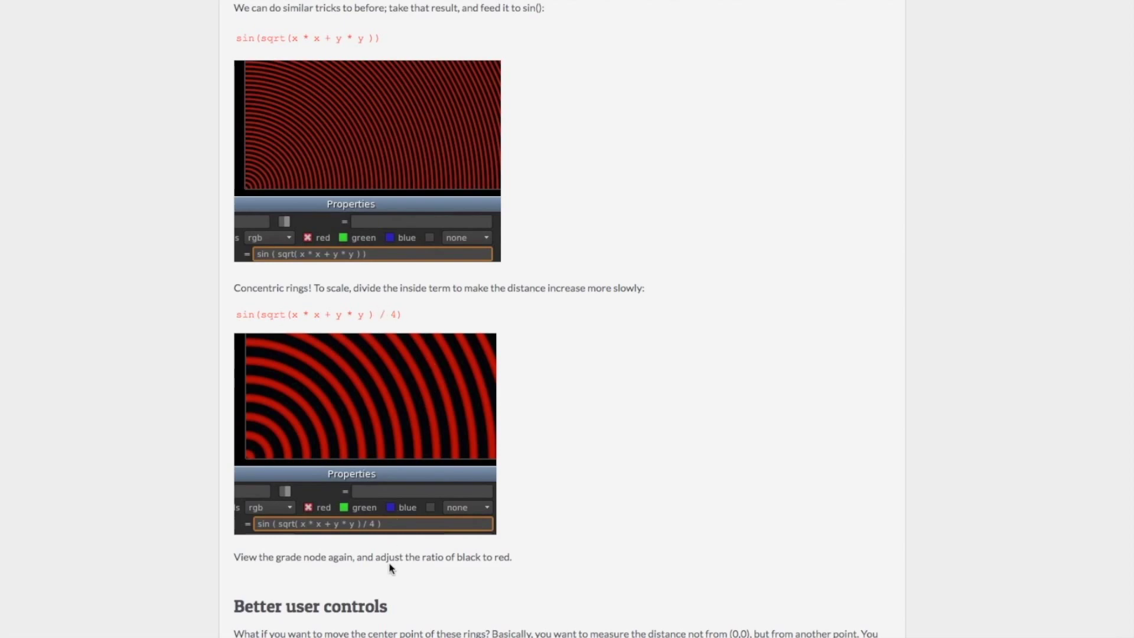
{"action": "scroll", "coordinate": [392, 567], "scroll_direction": "down", "scroll_amount": 4}
{"action": "scroll", "coordinate": [393, 570], "scroll_direction": "down", "scroll_amount": 3}
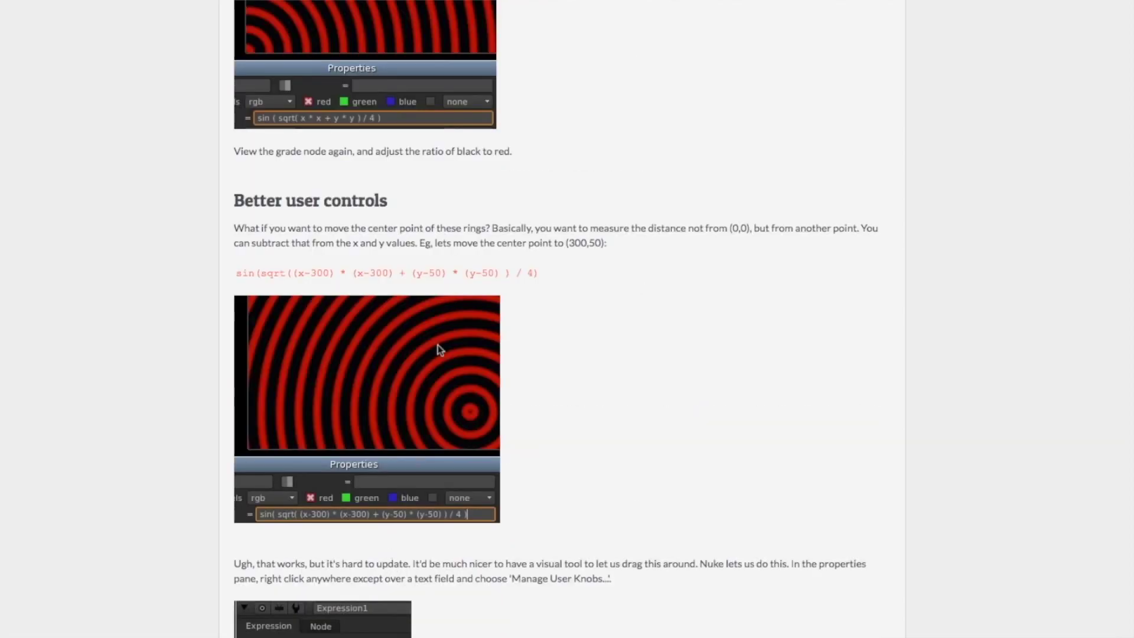
{"action": "scroll", "coordinate": [538, 335], "scroll_direction": "up", "scroll_amount": 16}
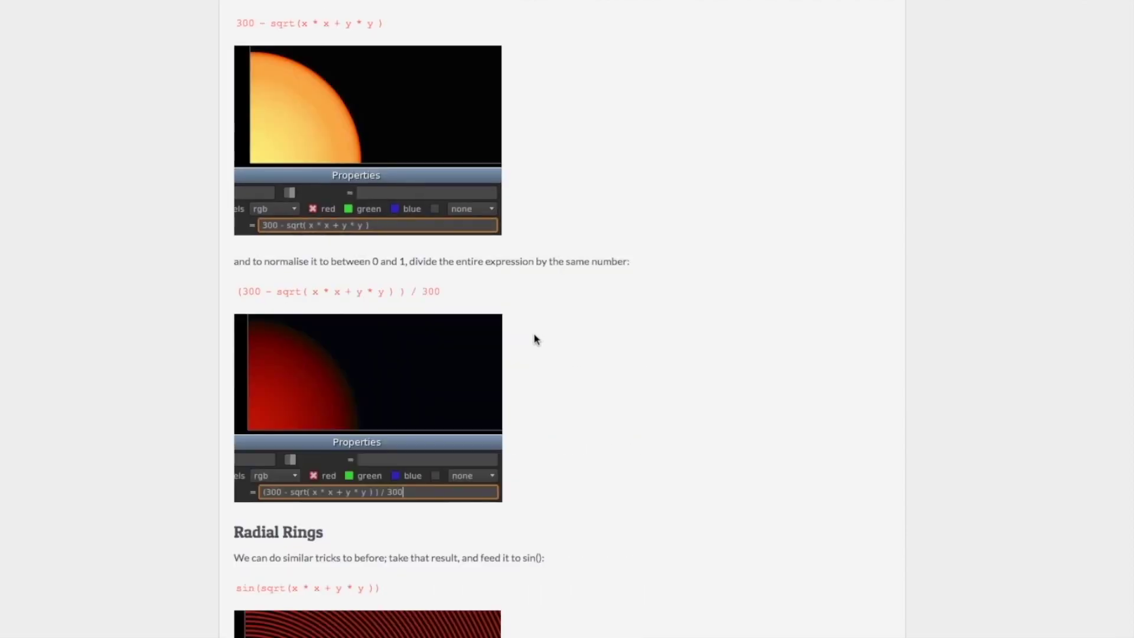
Copy the expression sin(hypot(x-center.x, y-center.y ) / size) from the article's section on better user controls.
{"action": "scroll", "coordinate": [514, 162], "scroll_direction": "down", "scroll_amount": 20}
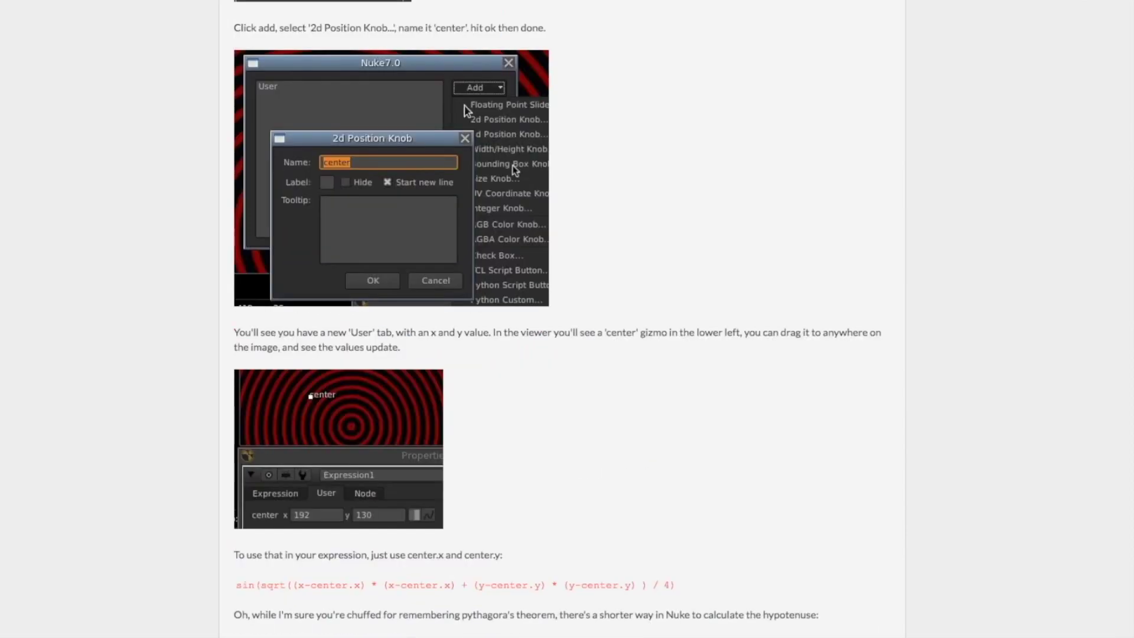
{"action": "scroll", "coordinate": [512, 178], "scroll_direction": "down", "scroll_amount": 5}
{"action": "scroll", "coordinate": [504, 196], "scroll_direction": "down", "scroll_amount": 4}
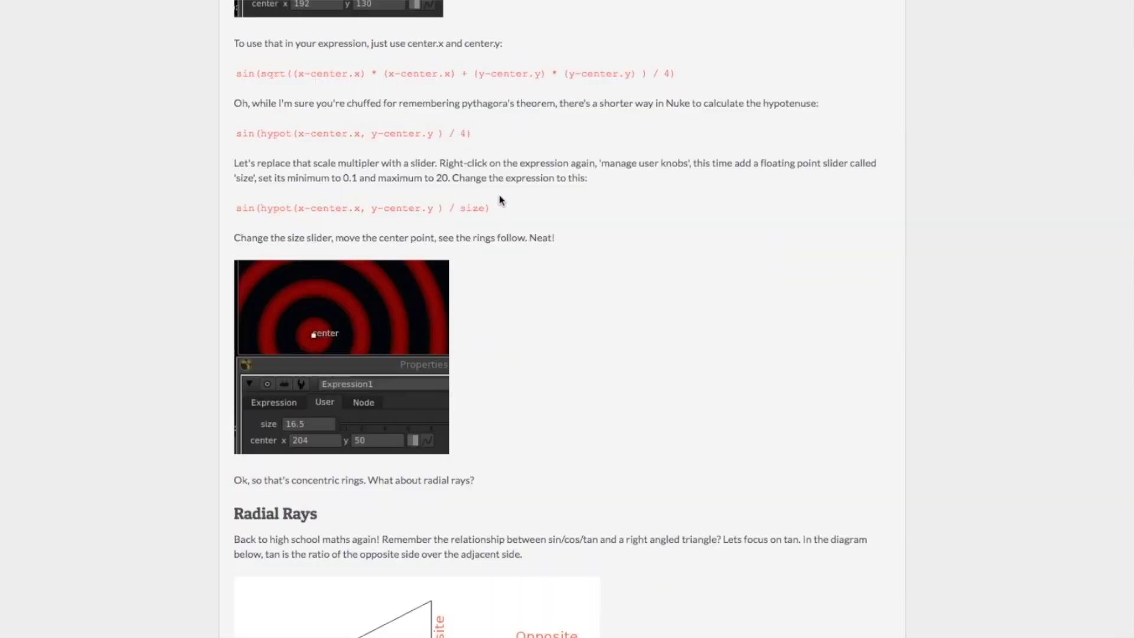
{"action": "scroll", "coordinate": [499, 198], "scroll_direction": "up", "scroll_amount": 1}
{"action": "left_click_drag", "start_coordinate": [494, 235], "coordinate": [240, 233]}
{"action": "key", "text": "super+c"}
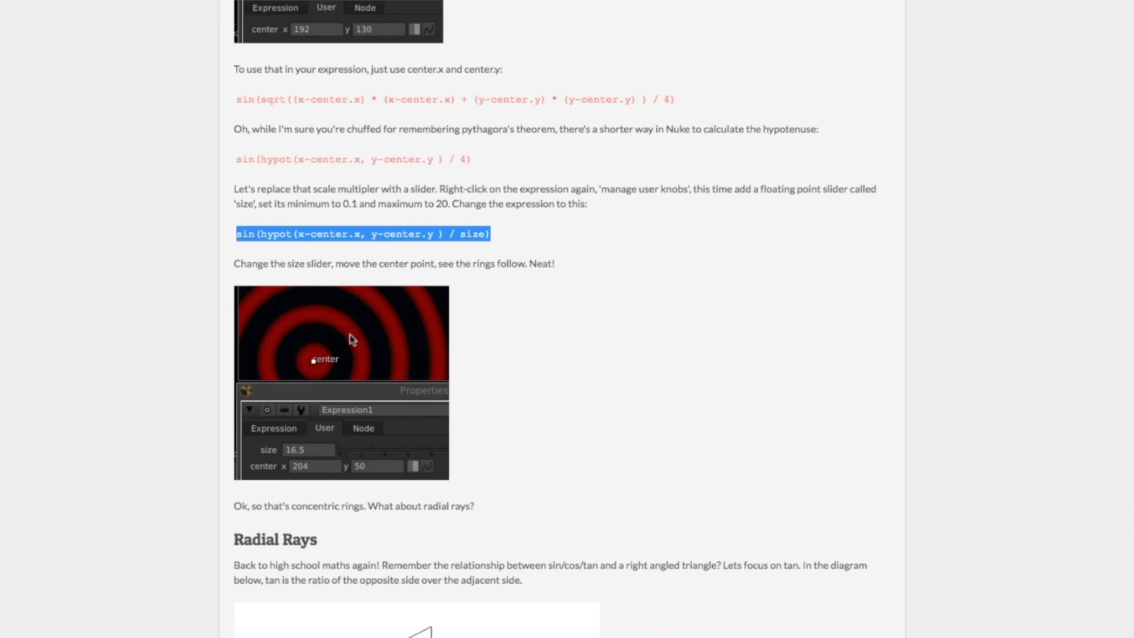
Switch to Nuke and paste sin(hypot(x-center.x, y-center.y ) / size) as the red channel expression of the Expression23 node.
{"action": "key", "text": "super+Tab"}
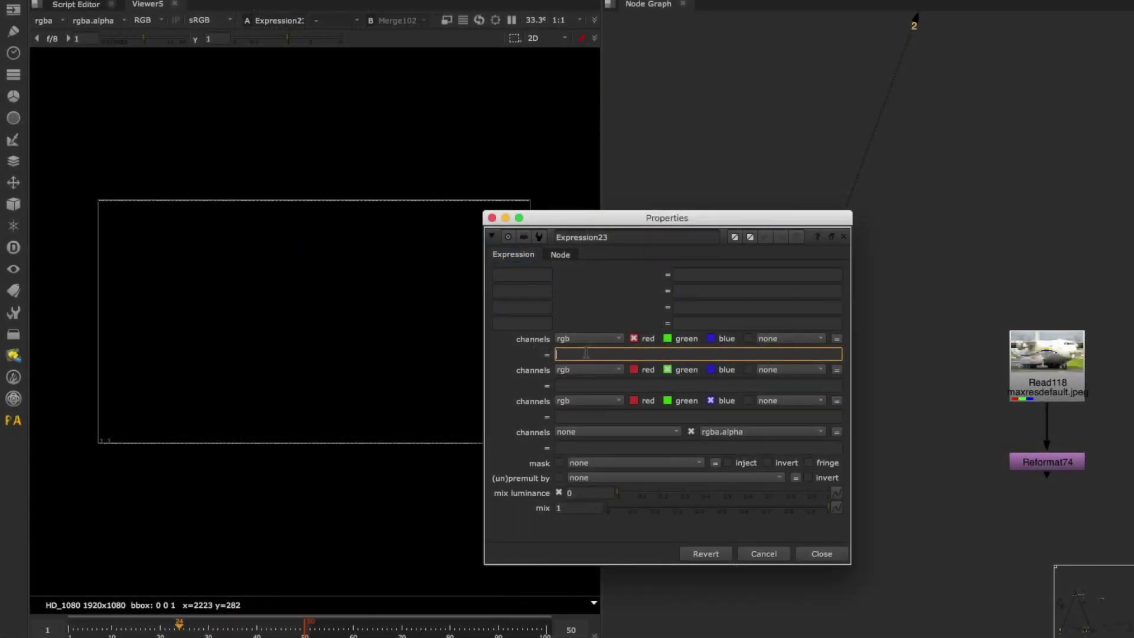
{"action": "key", "text": "super+v"}
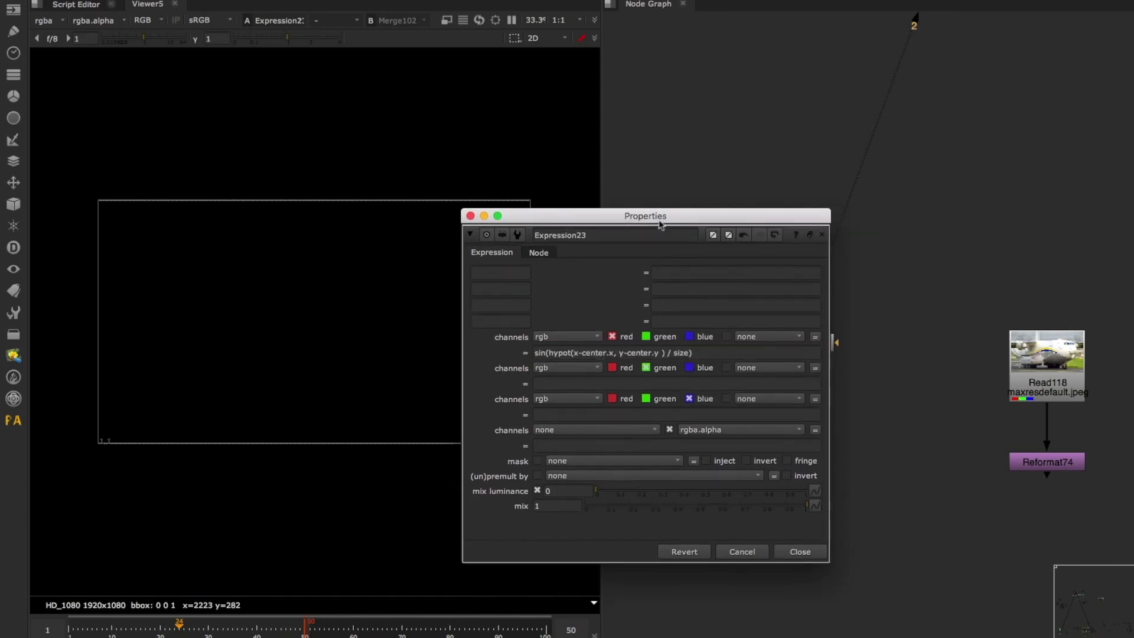
{"action": "left_click_drag", "start_coordinate": [642, 230], "coordinate": [606, 244]}
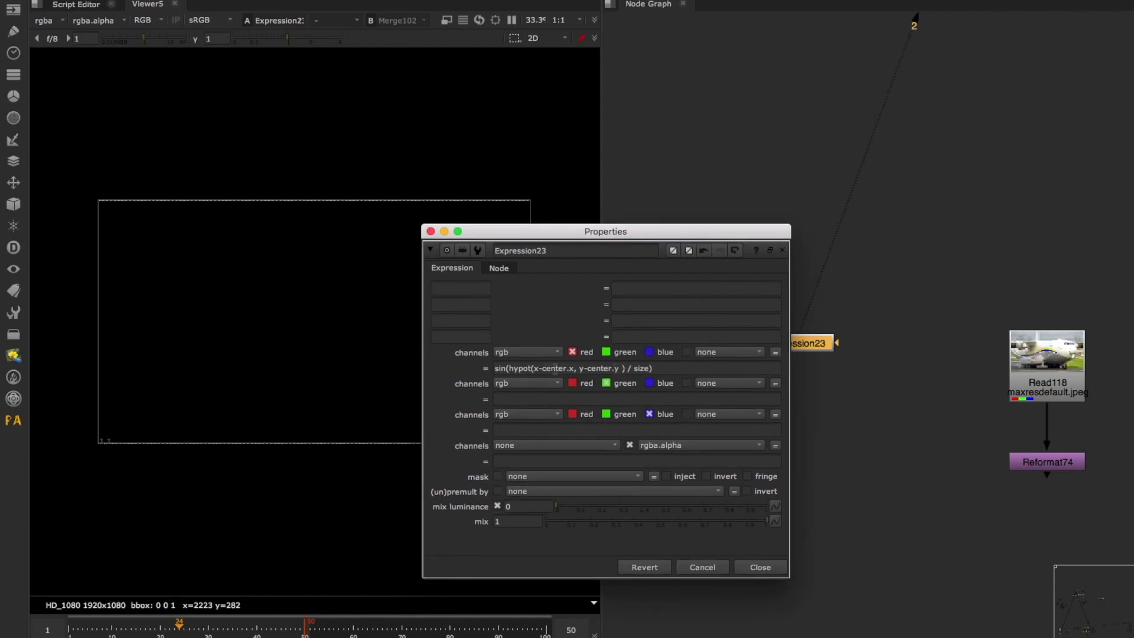
{"action": "left_click", "coordinate": [554, 368]}
{"action": "double_click", "coordinate": [554, 369]}
{"action": "left_click", "coordinate": [566, 368]}
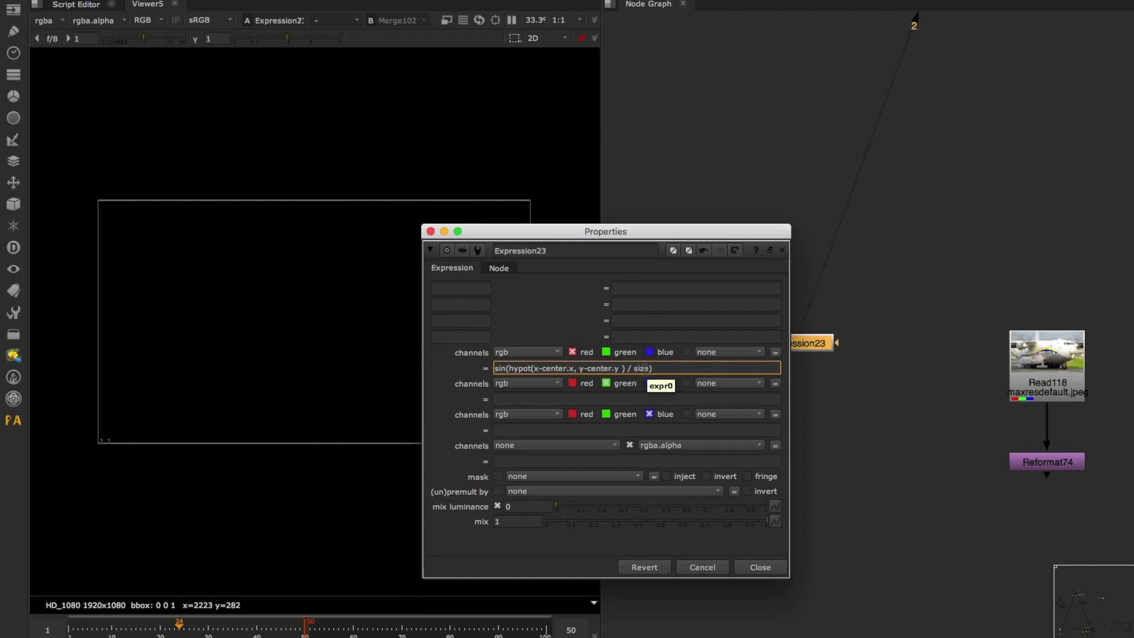
Add a 2d Position Knob with the name and label center to the Expression23 node.
{"action": "double_click", "coordinate": [557, 367]}
{"action": "right_click", "coordinate": [555, 302]}
{"action": "left_click", "coordinate": [579, 310]}
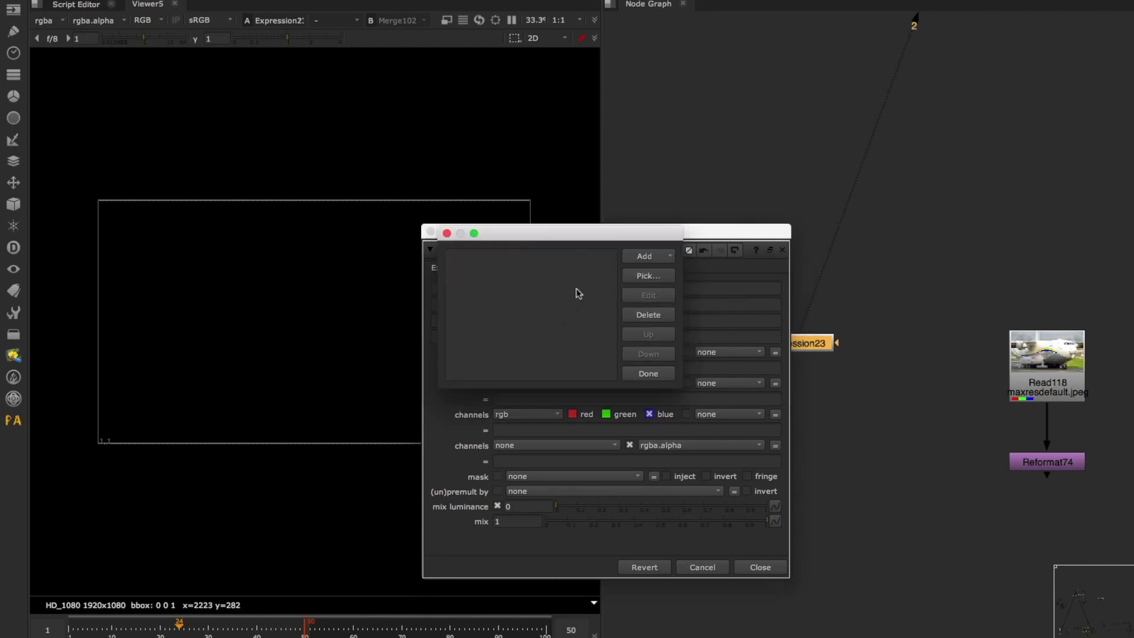
{"action": "left_click", "coordinate": [659, 257]}
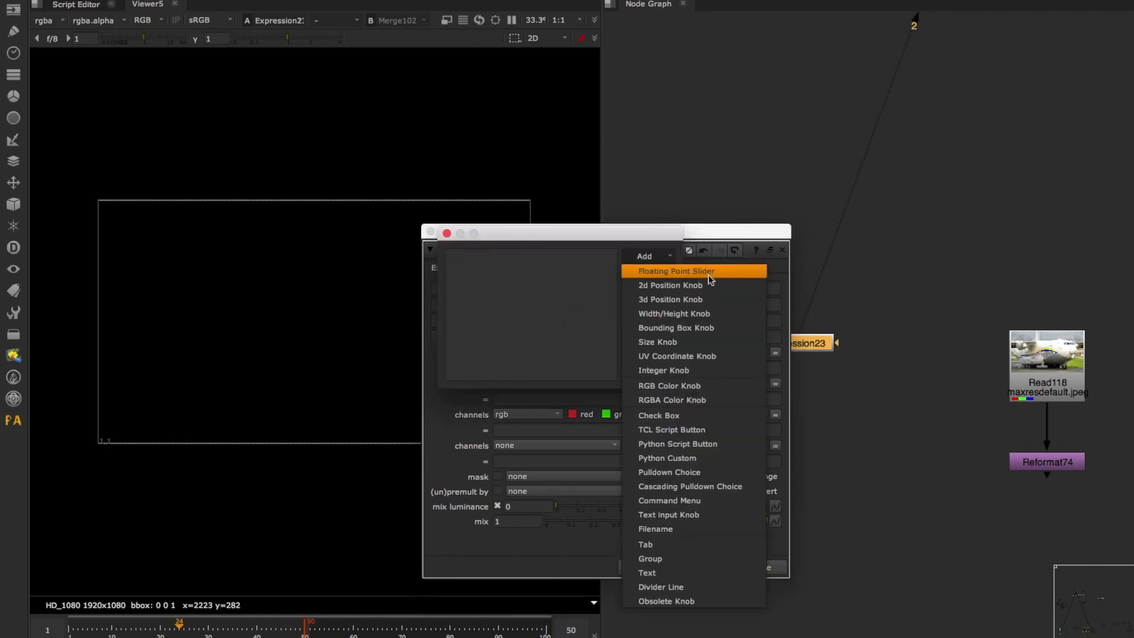
{"action": "left_click", "coordinate": [671, 285]}
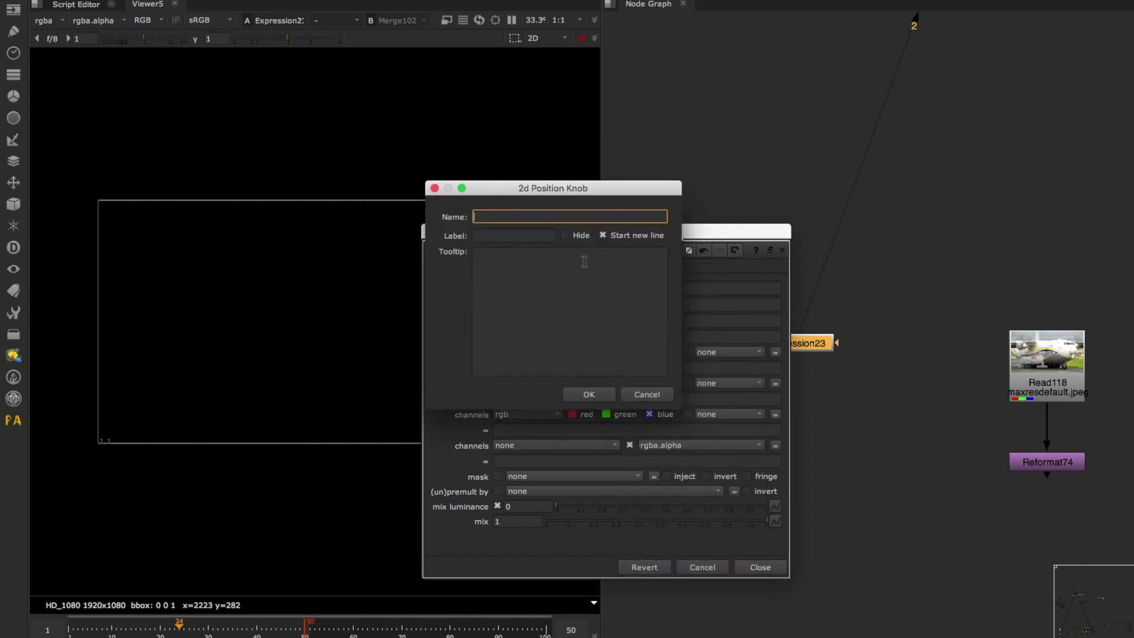
{"action": "type", "text": "center"}
{"action": "left_click", "coordinate": [518, 238]}
{"action": "type", "text": "center"}
{"action": "left_click", "coordinate": [587, 394]}
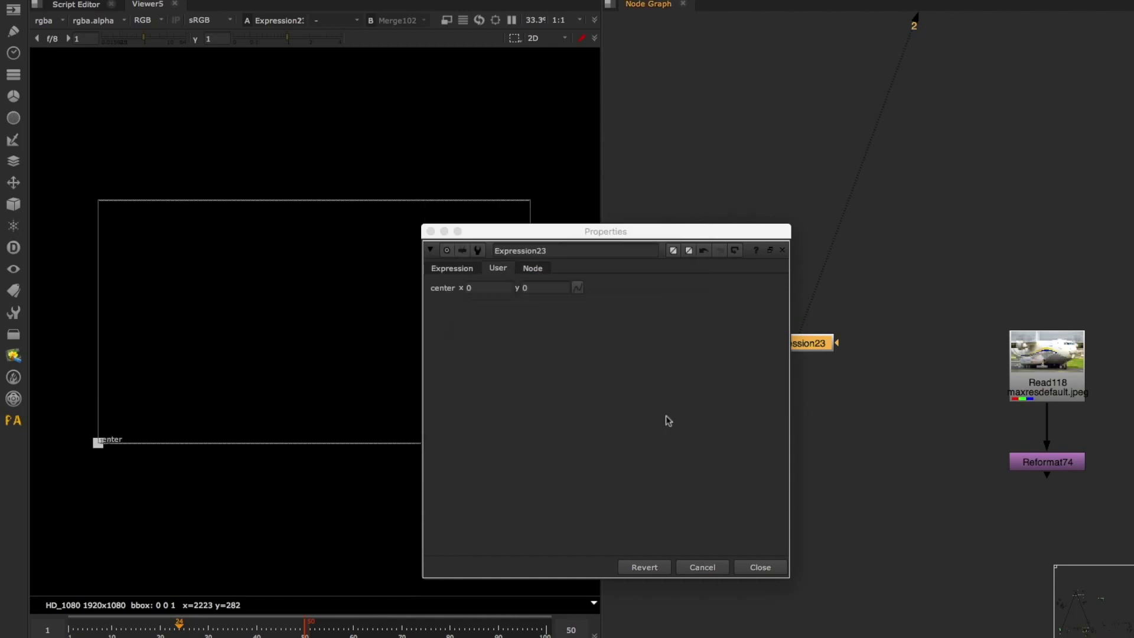
Add a Floating Point Slider to Expression23, using the copied variable size as both its name and label.
{"action": "left_click", "coordinate": [465, 269]}
{"action": "double_click", "coordinate": [641, 368]}
{"action": "key", "text": "ctrl+c"}
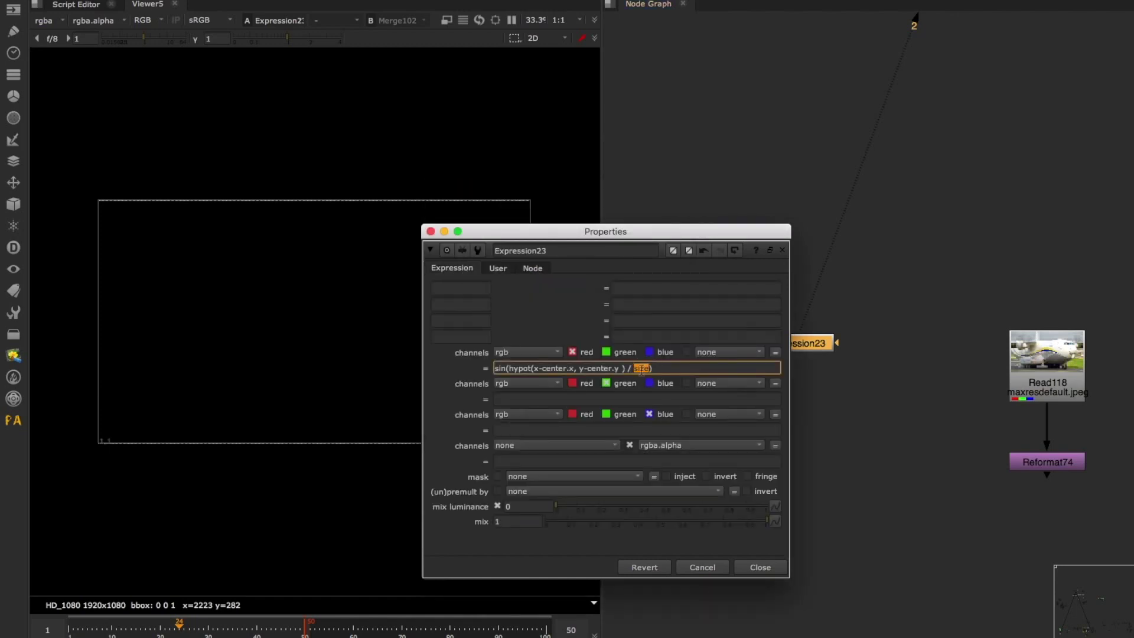
{"action": "left_click", "coordinate": [498, 269]}
{"action": "right_click", "coordinate": [470, 327]}
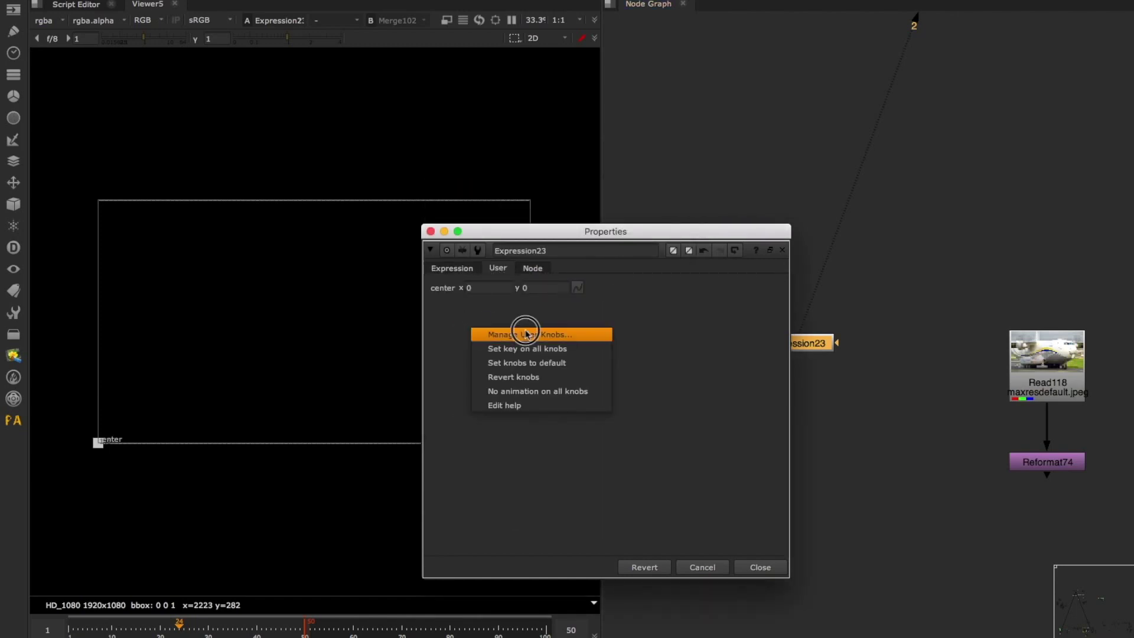
{"action": "left_click", "coordinate": [520, 324]}
{"action": "left_click", "coordinate": [535, 262]}
{"action": "left_click", "coordinate": [644, 257]}
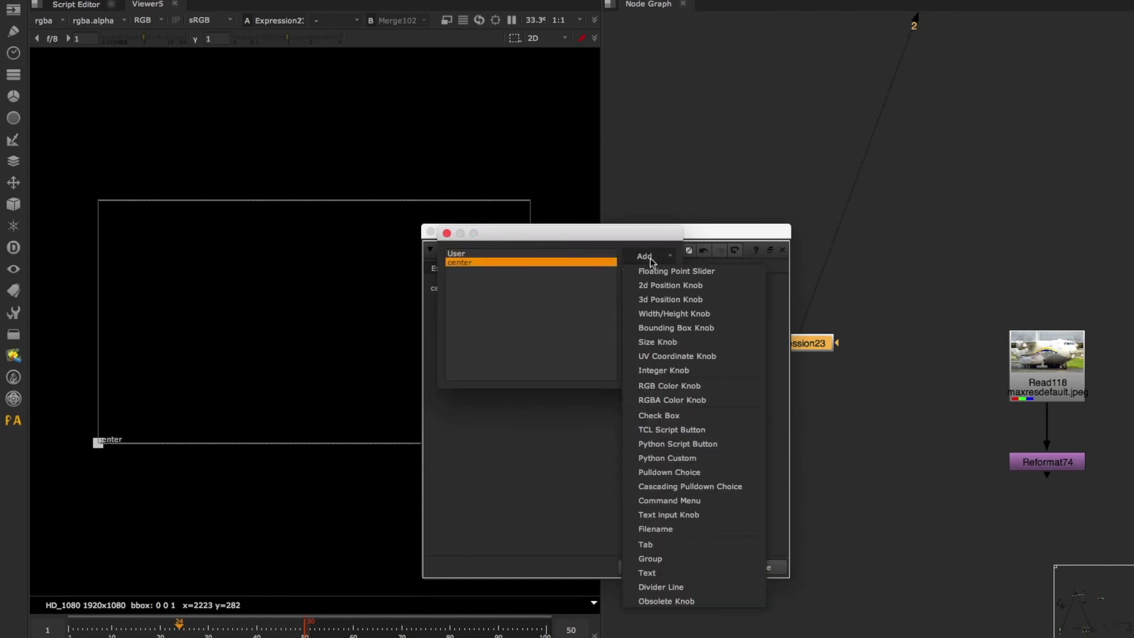
{"action": "left_click", "coordinate": [723, 273]}
{"action": "key", "text": "ctrl+v"}
{"action": "left_click", "coordinate": [537, 217]}
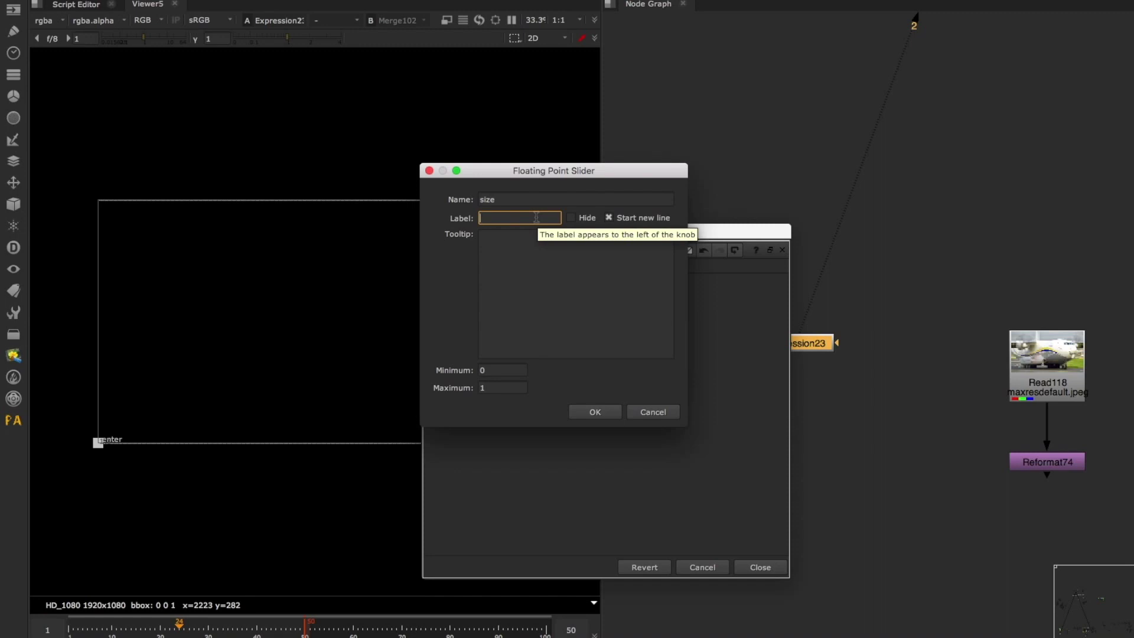
{"action": "key", "text": "ctrl+v"}
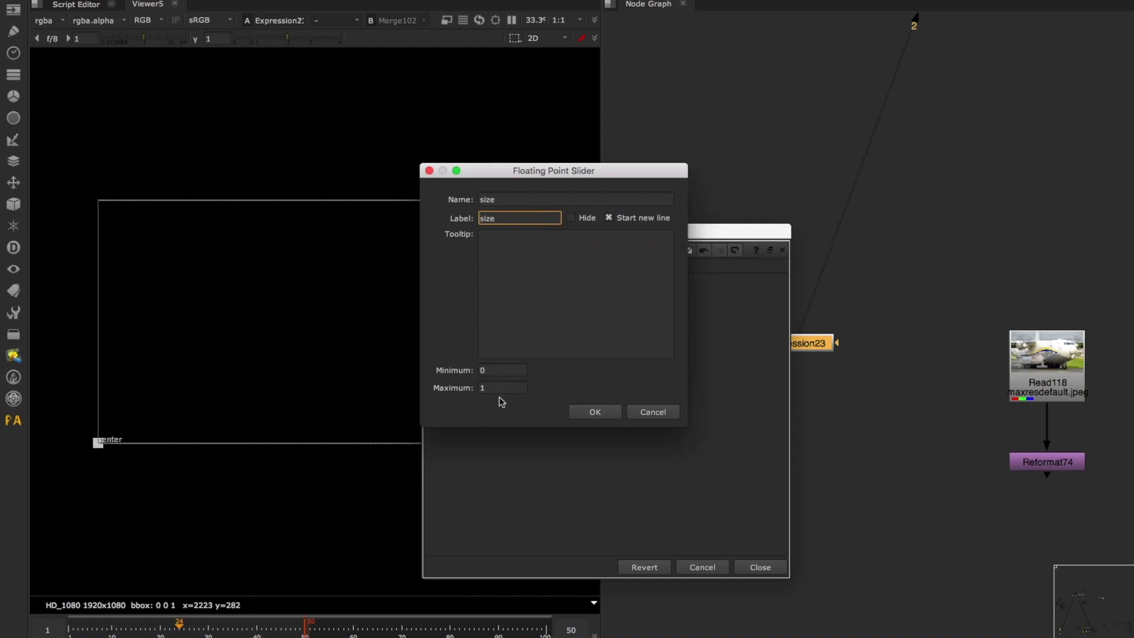
{"action": "left_click", "coordinate": [593, 413]}
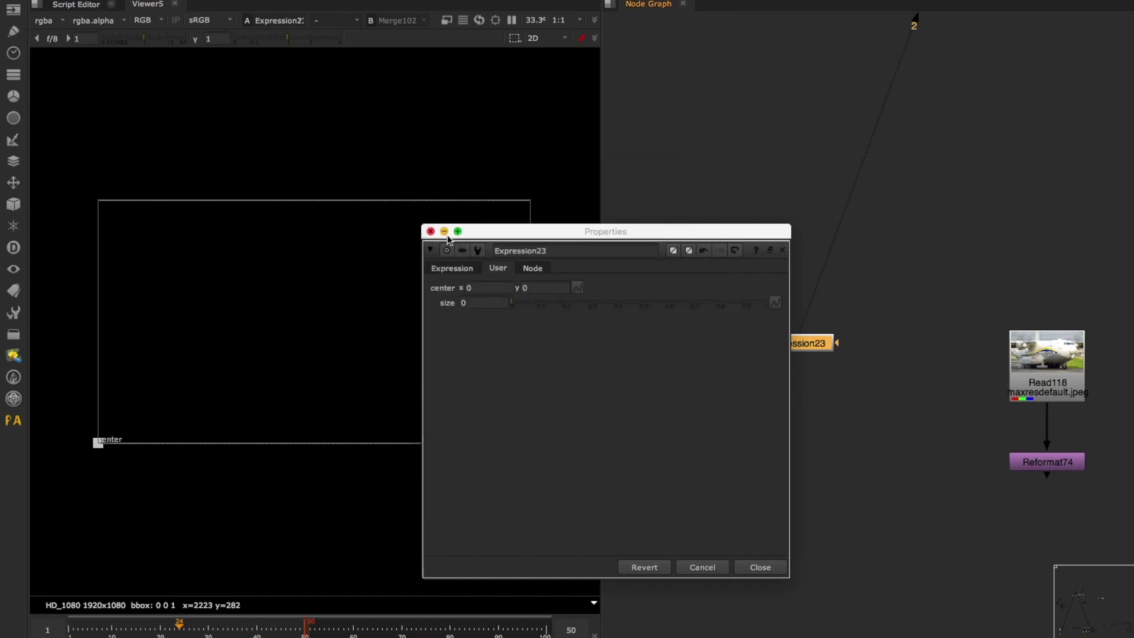
Move the center point to about x 900, y 520 near the middle of the image and raise size to 1.
{"action": "left_click", "coordinate": [453, 268]}
{"action": "left_click", "coordinate": [498, 267]}
{"action": "left_click_drag", "start_coordinate": [100, 443], "coordinate": [287, 326]}
{"action": "left_click_drag", "start_coordinate": [526, 304], "coordinate": [779, 301]}
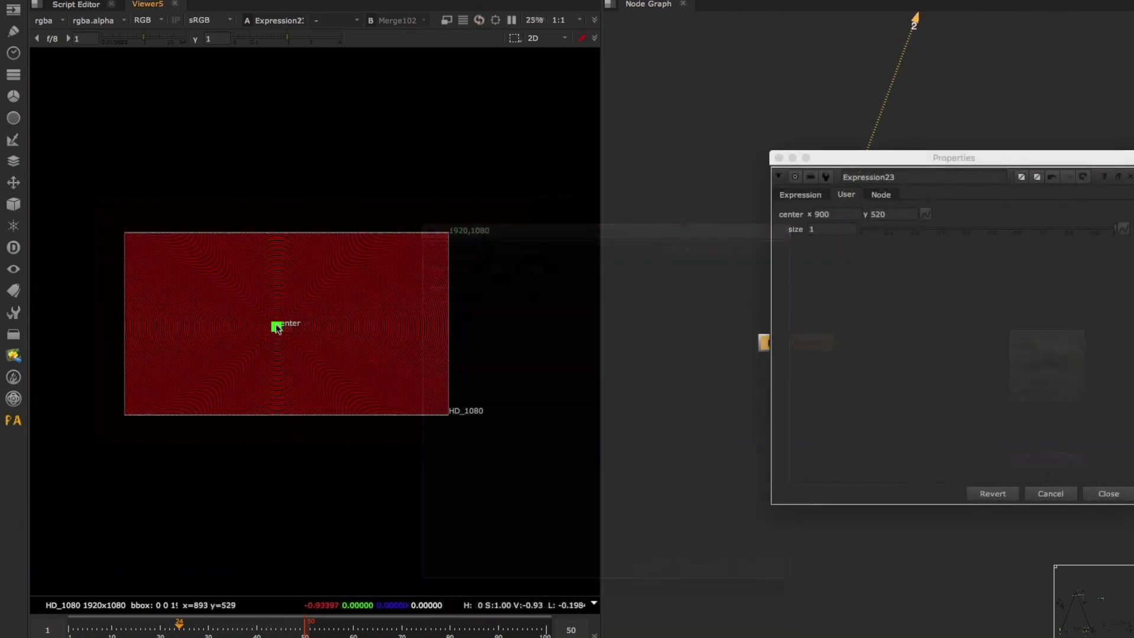
Increase the size value to 35 and move the center point to about x 1024, y 460.
{"action": "scroll", "coordinate": [278, 325], "scroll_direction": "up", "scroll_amount": 3}
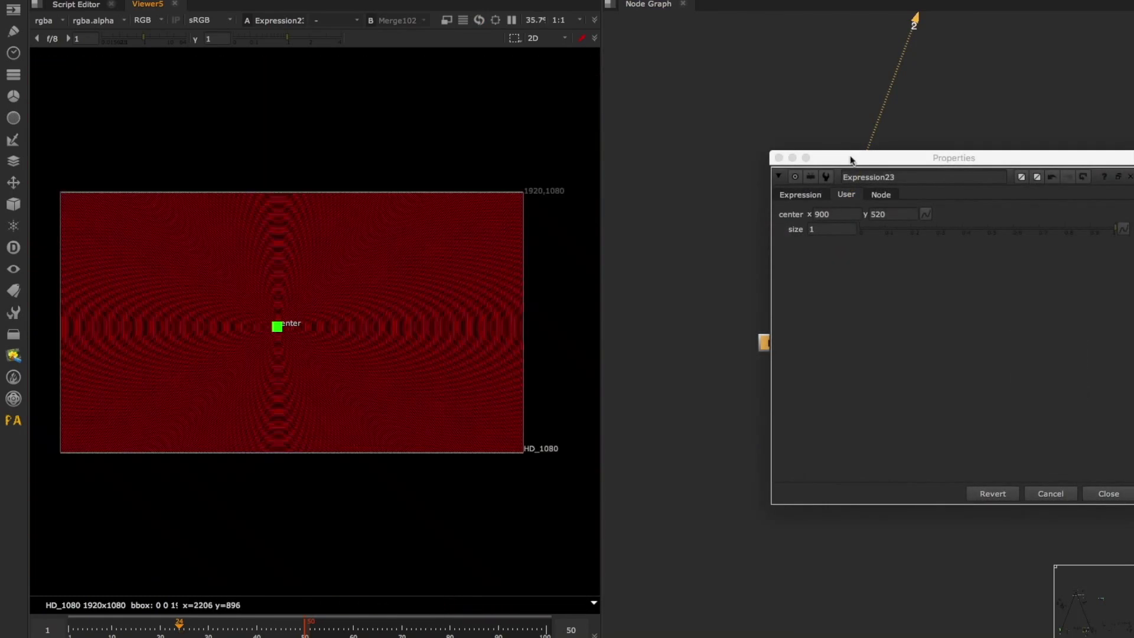
{"action": "left_click_drag", "start_coordinate": [851, 159], "coordinate": [616, 168]}
{"action": "left_click", "coordinate": [598, 237]}
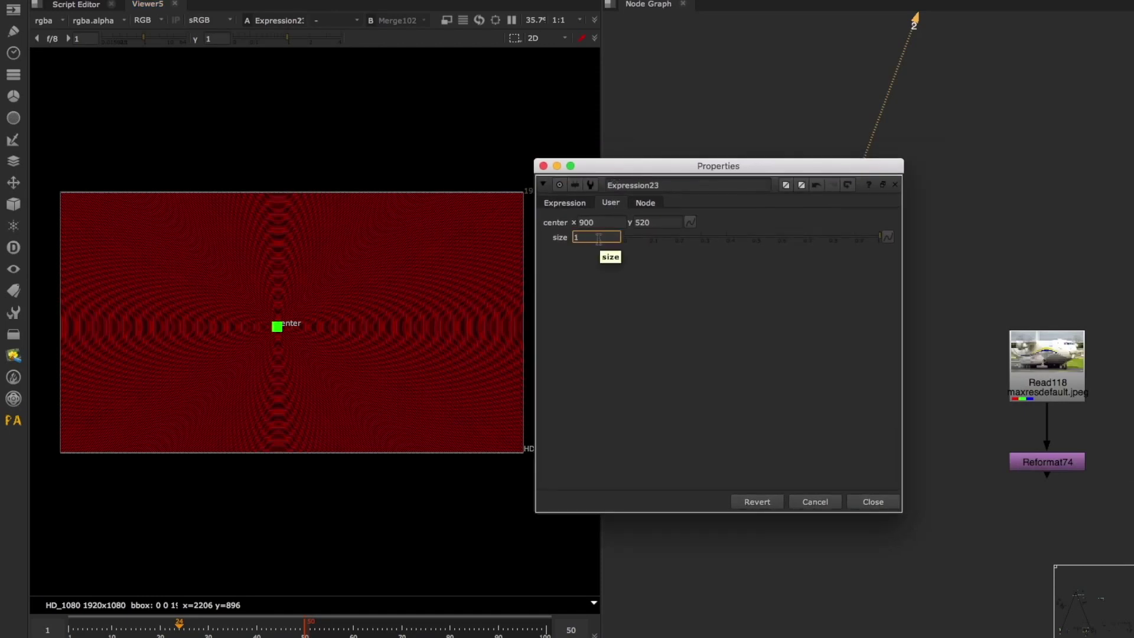
{"action": "scroll", "coordinate": [598, 237], "scroll_direction": "down", "scroll_amount": 2}
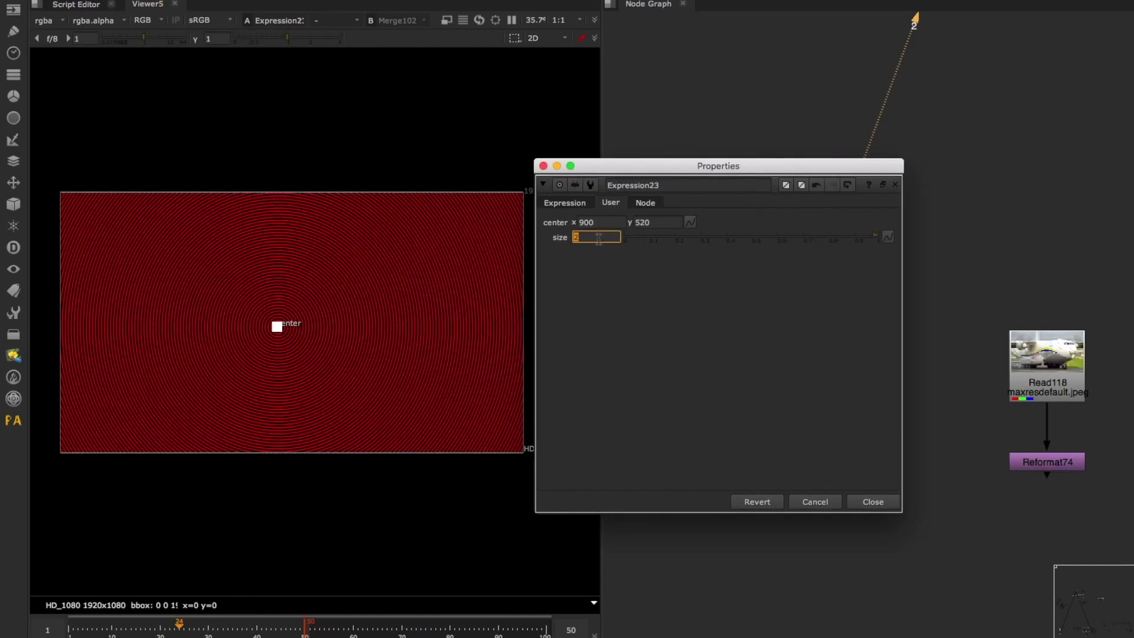
{"action": "scroll", "coordinate": [598, 238], "scroll_direction": "up", "scroll_amount": 10}
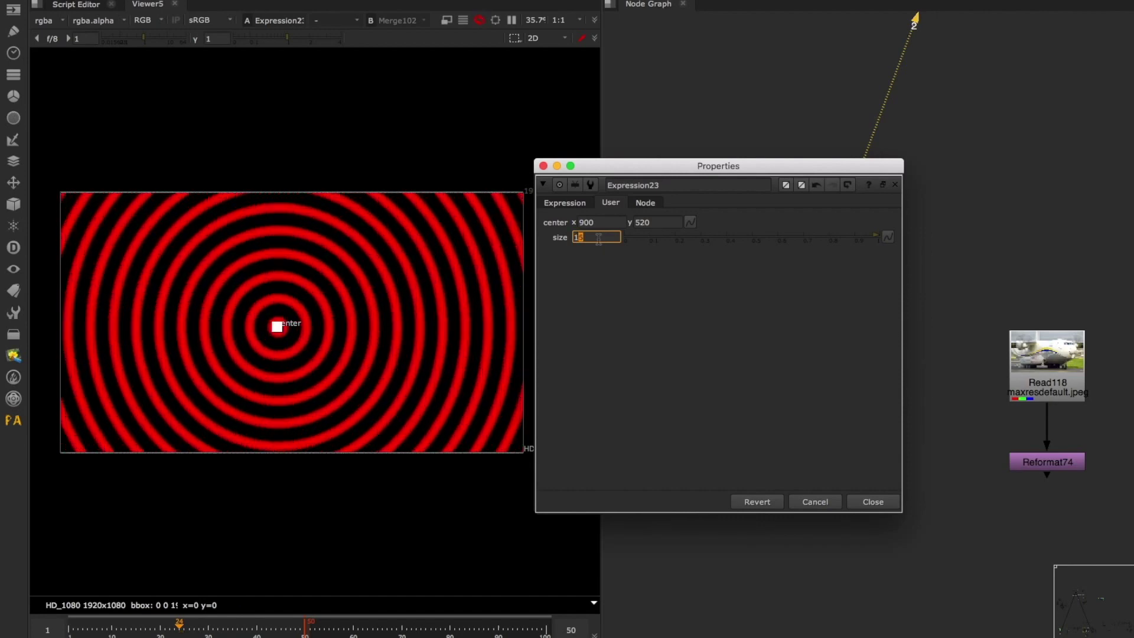
{"action": "scroll", "coordinate": [598, 238], "scroll_direction": "up", "scroll_amount": 4}
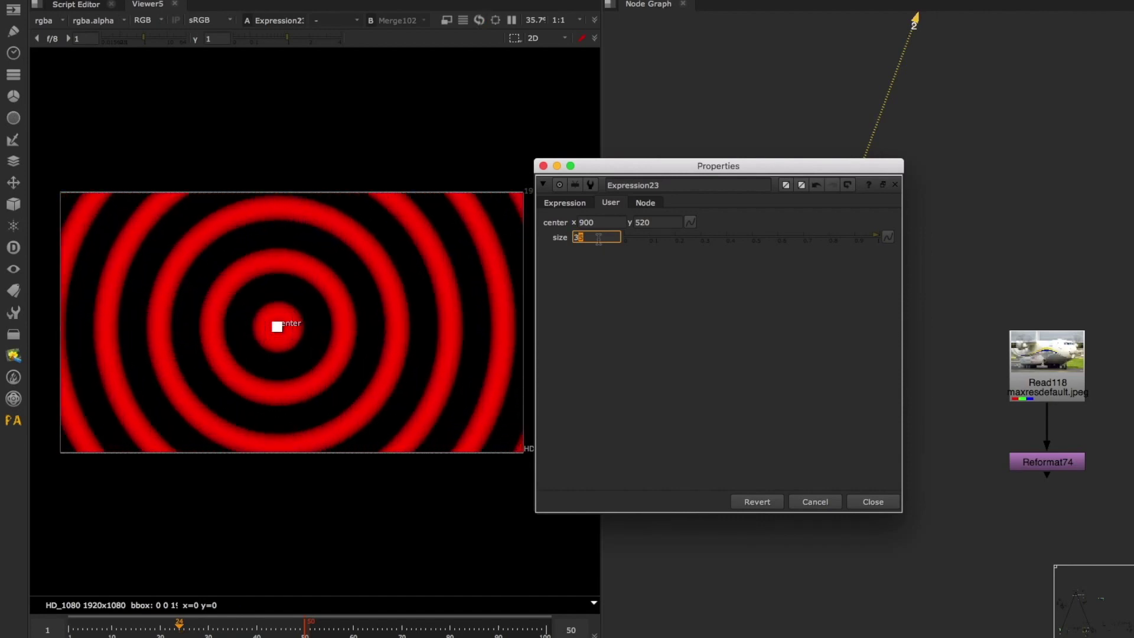
{"action": "left_click_drag", "start_coordinate": [284, 323], "coordinate": [308, 341]}
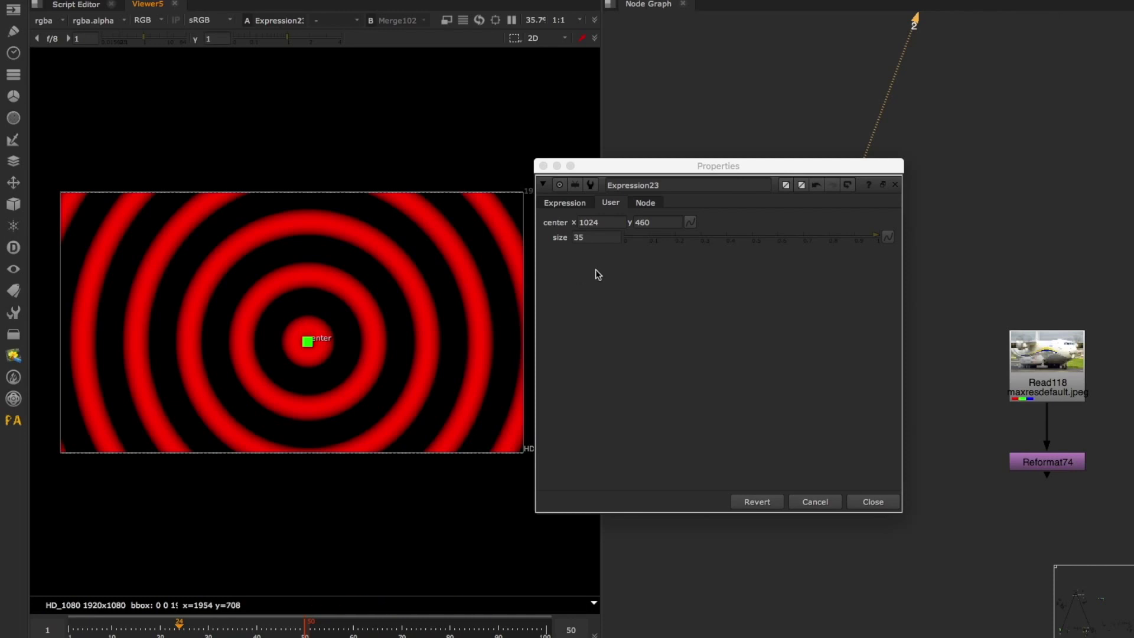
Move the center point of the rings to about x 992, y 510.
{"action": "left_click_drag", "start_coordinate": [307, 343], "coordinate": [308, 338]}
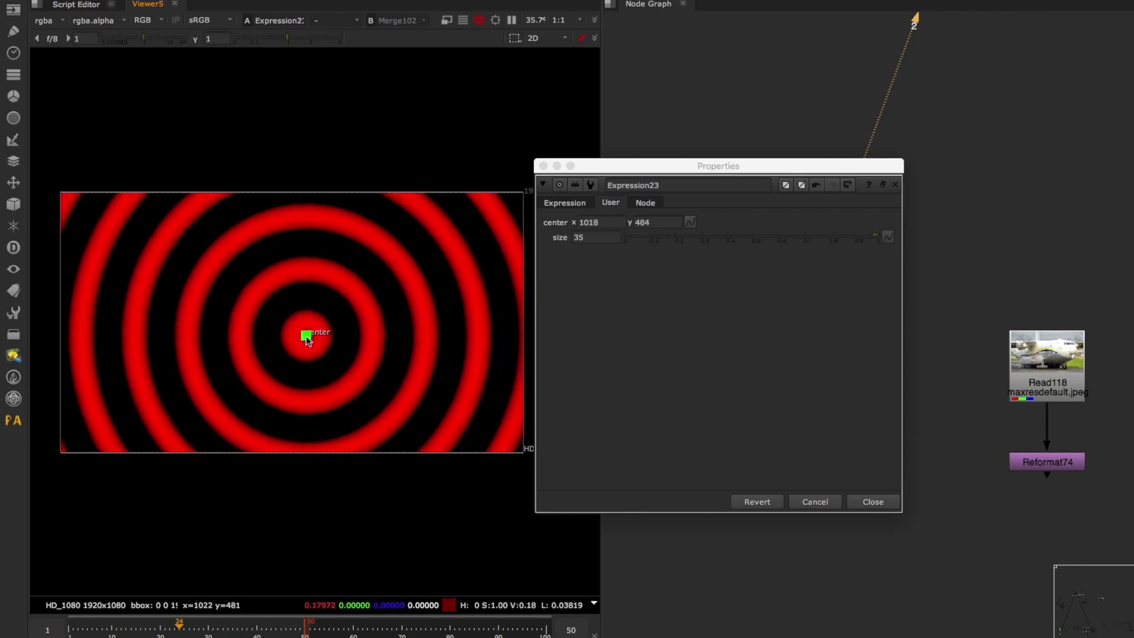
{"action": "left_click", "coordinate": [565, 202]}
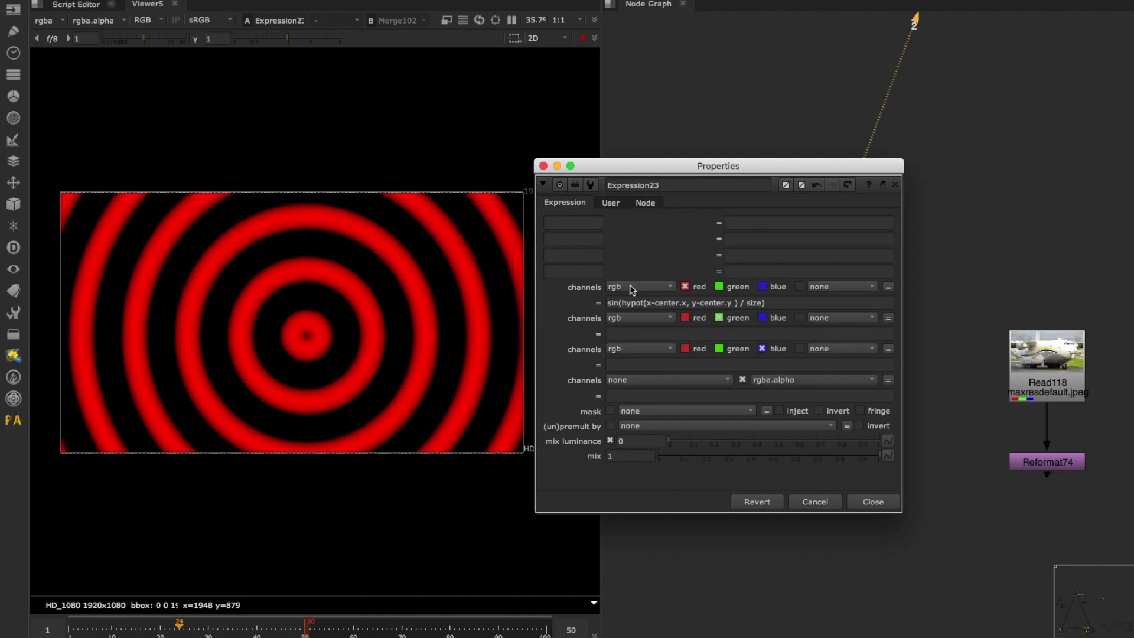
{"action": "left_click", "coordinate": [613, 203]}
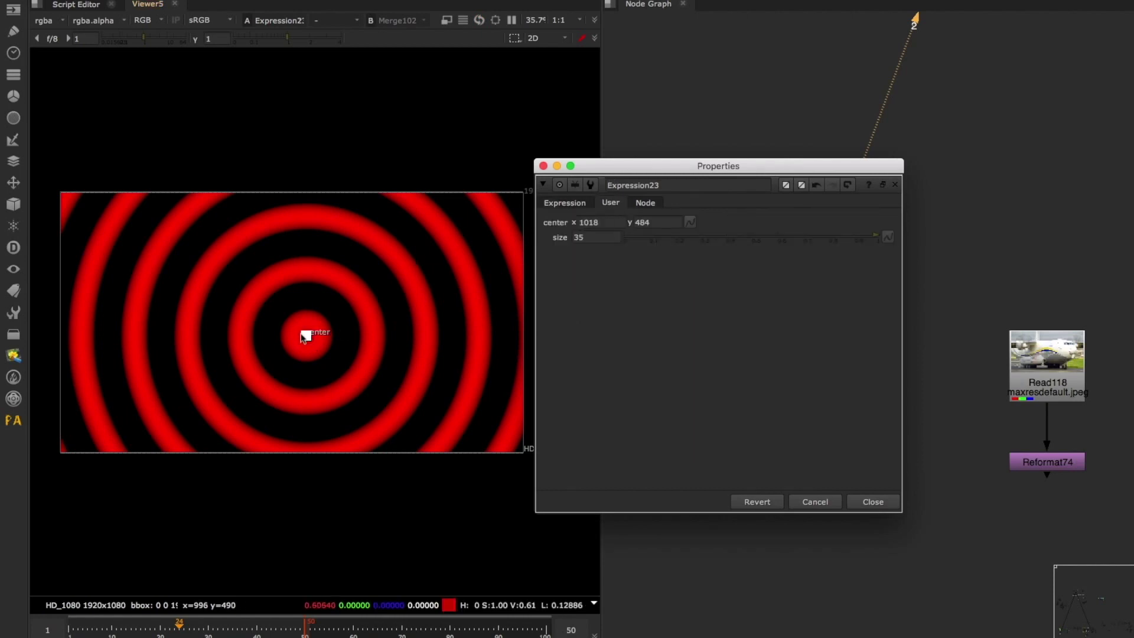
{"action": "mouse_move", "coordinate": [307, 337]}
{"action": "left_mouse_down"}
{"action": "mouse_move", "coordinate": [329, 308]}
{"action": "mouse_move", "coordinate": [347, 307]}
{"action": "mouse_move", "coordinate": [337, 335]}
{"action": "mouse_move", "coordinate": [300, 342]}
{"action": "mouse_move", "coordinate": [312, 335]}
{"action": "left_mouse_up"}
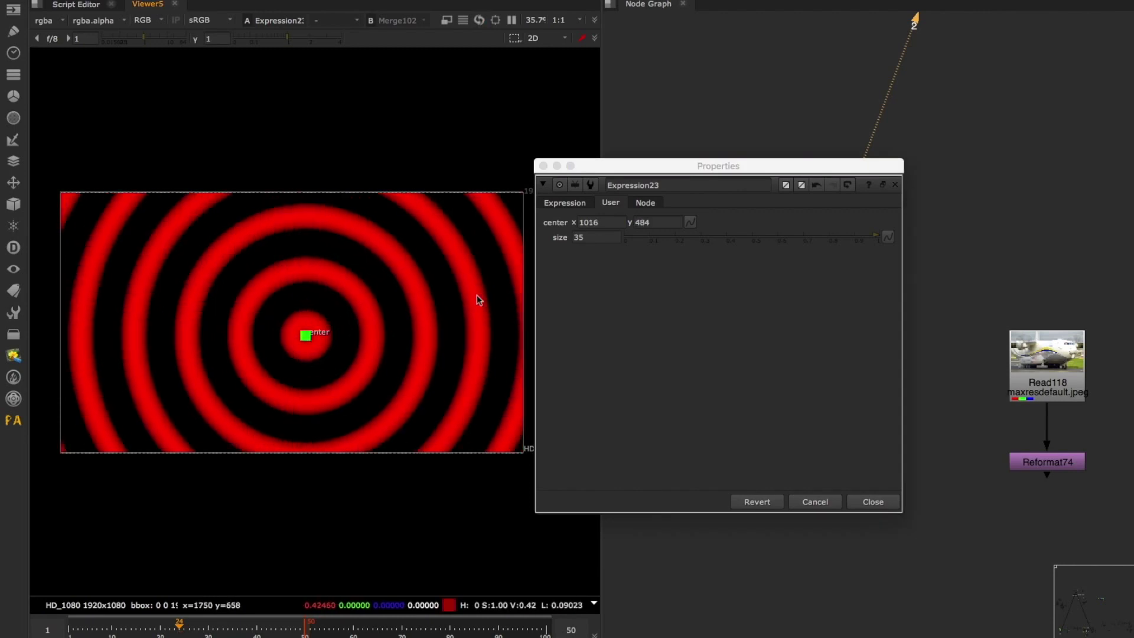
{"action": "left_click_drag", "start_coordinate": [301, 337], "coordinate": [297, 330]}
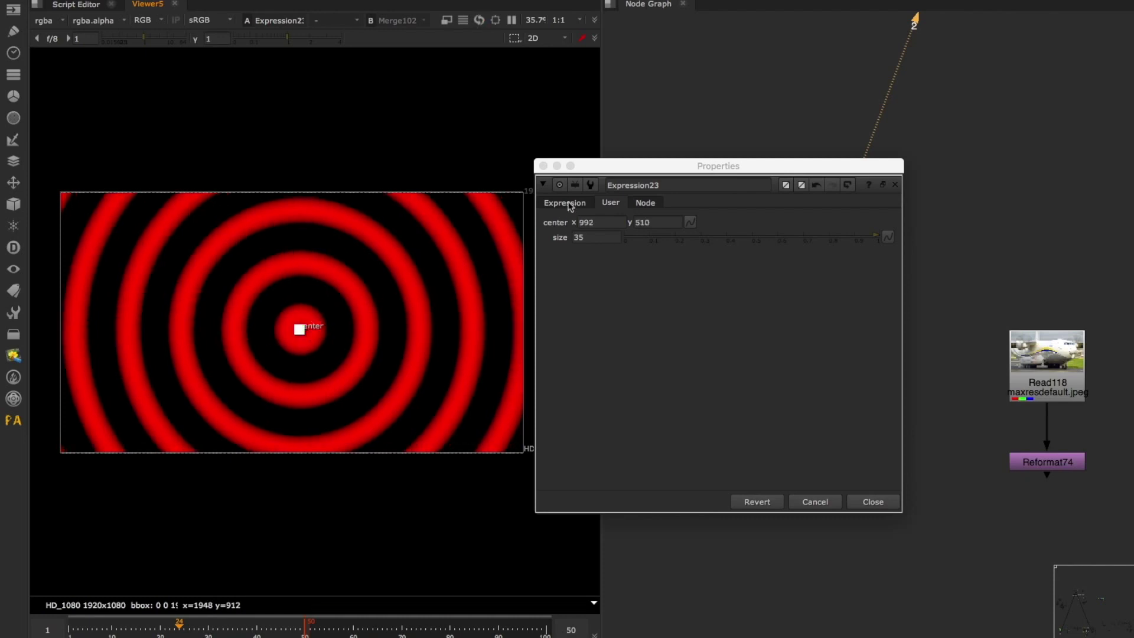
Insert offset+ before hypot in Expression23's red channel formula, giving sin(offset+hypot(x-center.x, y-center.y ) / size).
{"action": "left_click", "coordinate": [566, 204]}
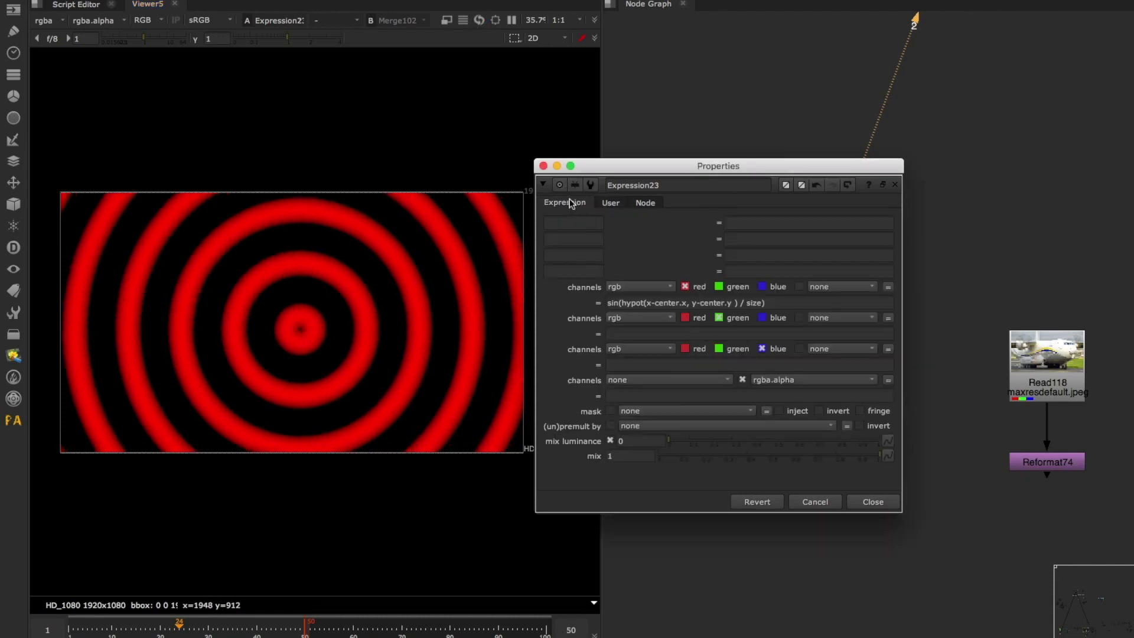
{"action": "left_click", "coordinate": [622, 303]}
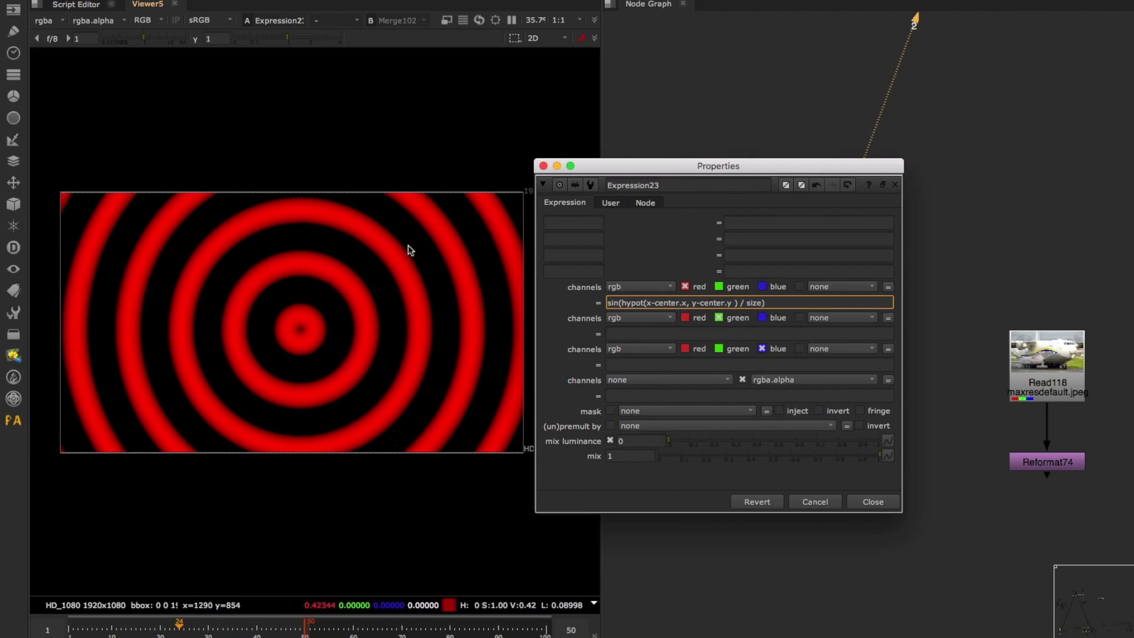
{"action": "left_click_drag", "start_coordinate": [623, 302], "coordinate": [780, 303]}
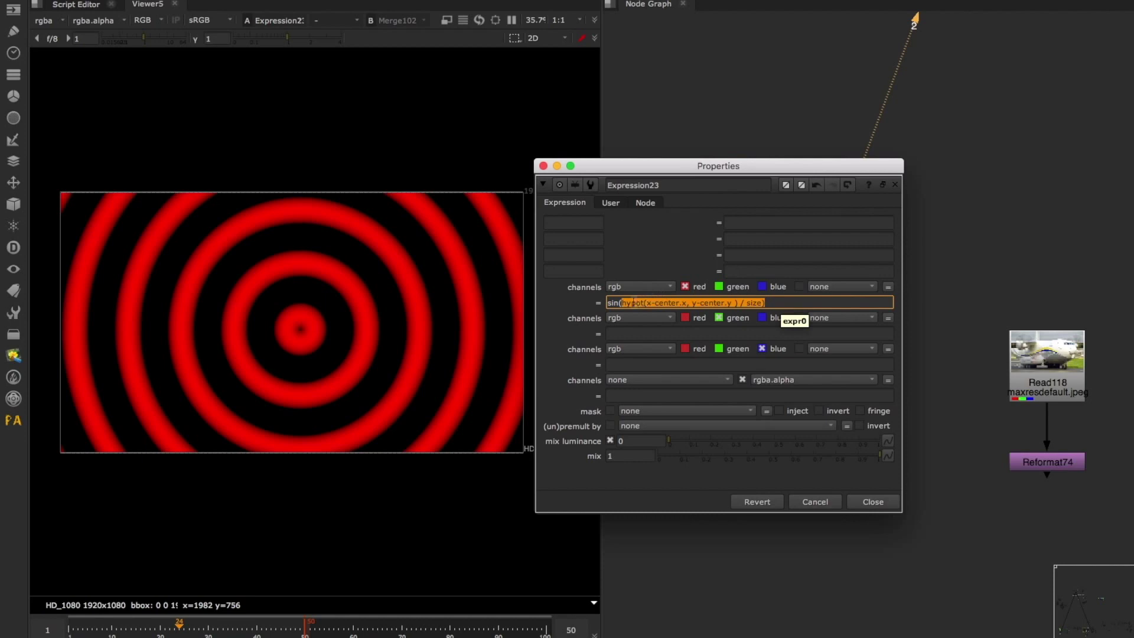
{"action": "left_click", "coordinate": [622, 302]}
{"action": "type", "text": "offse"}
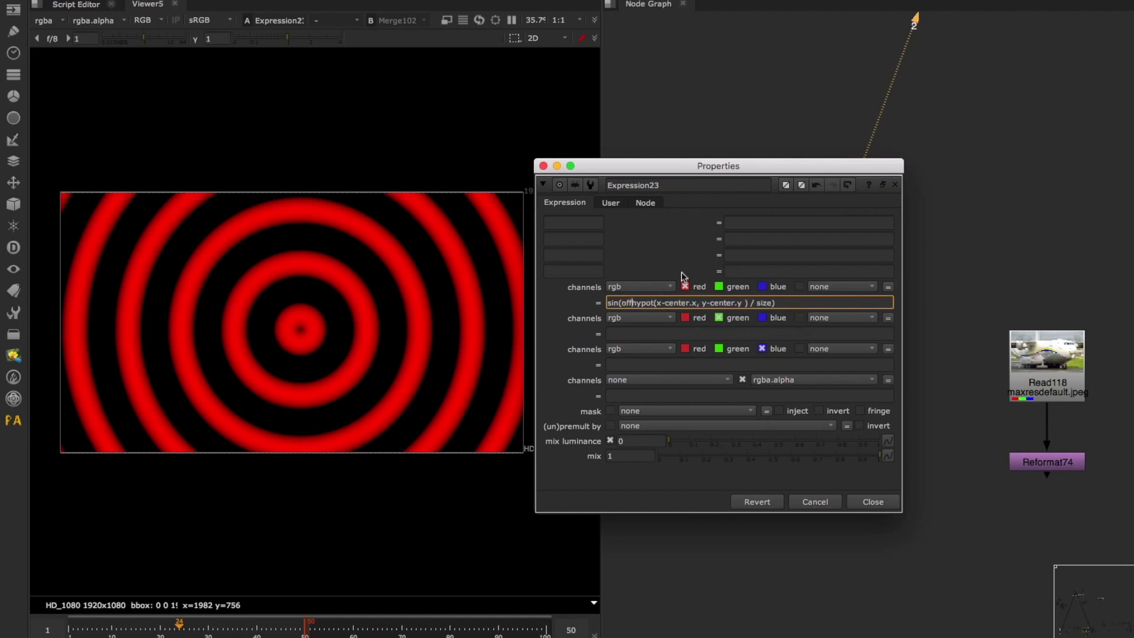
{"action": "type", "text": "t+"}
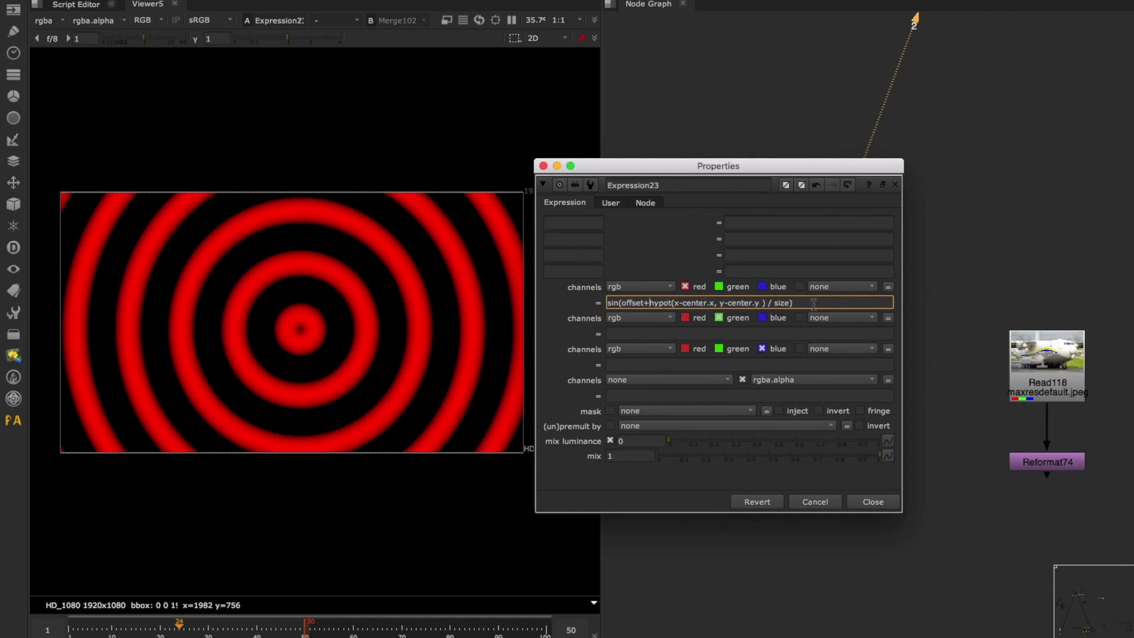
Add a Floating Point Slider user knob with the name and label offset to the Expression23 node.
{"action": "double_click", "coordinate": [628, 303]}
{"action": "right_click", "coordinate": [662, 256]}
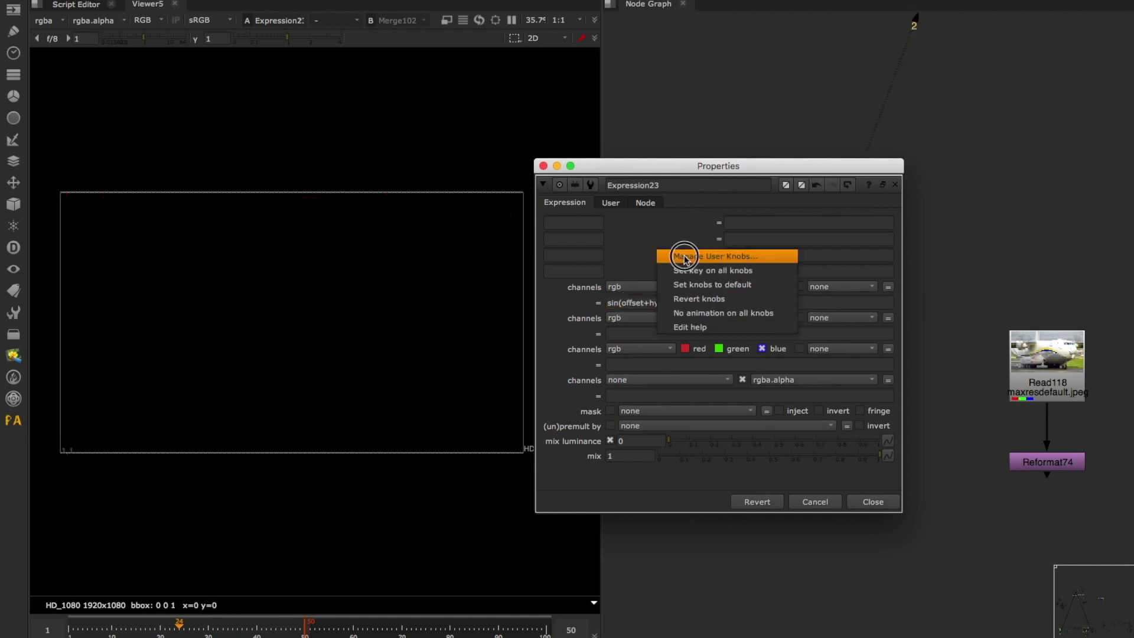
{"action": "left_click", "coordinate": [679, 253]}
{"action": "left_click", "coordinate": [526, 271]}
{"action": "left_click", "coordinate": [658, 257]}
{"action": "left_click", "coordinate": [674, 271]}
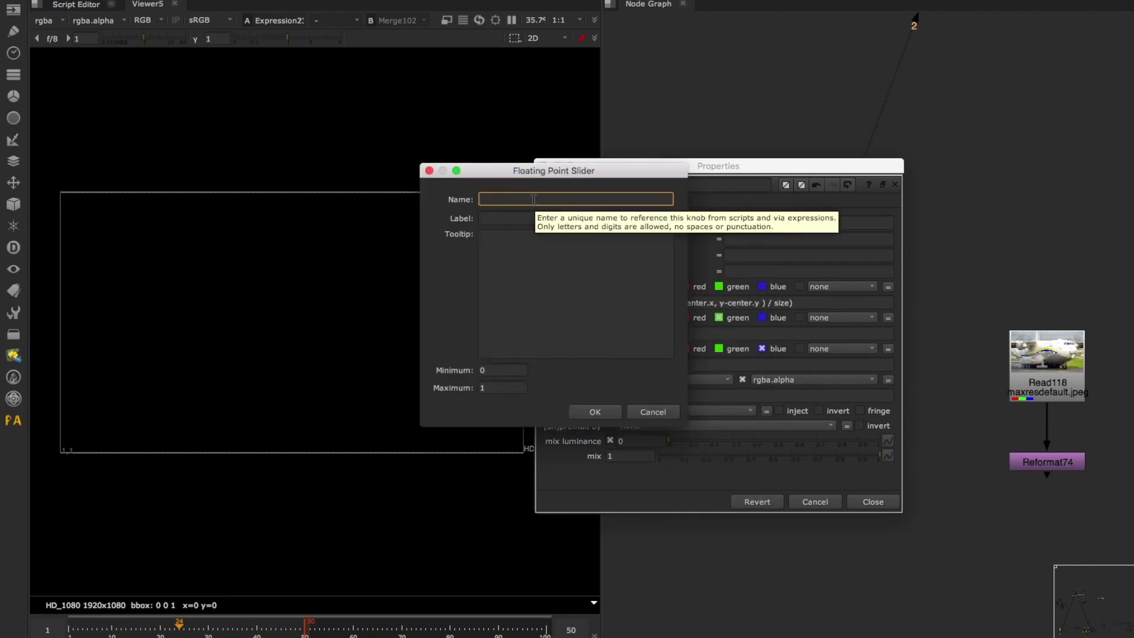
{"action": "type", "text": "offset"}
{"action": "key", "text": "Tab"}
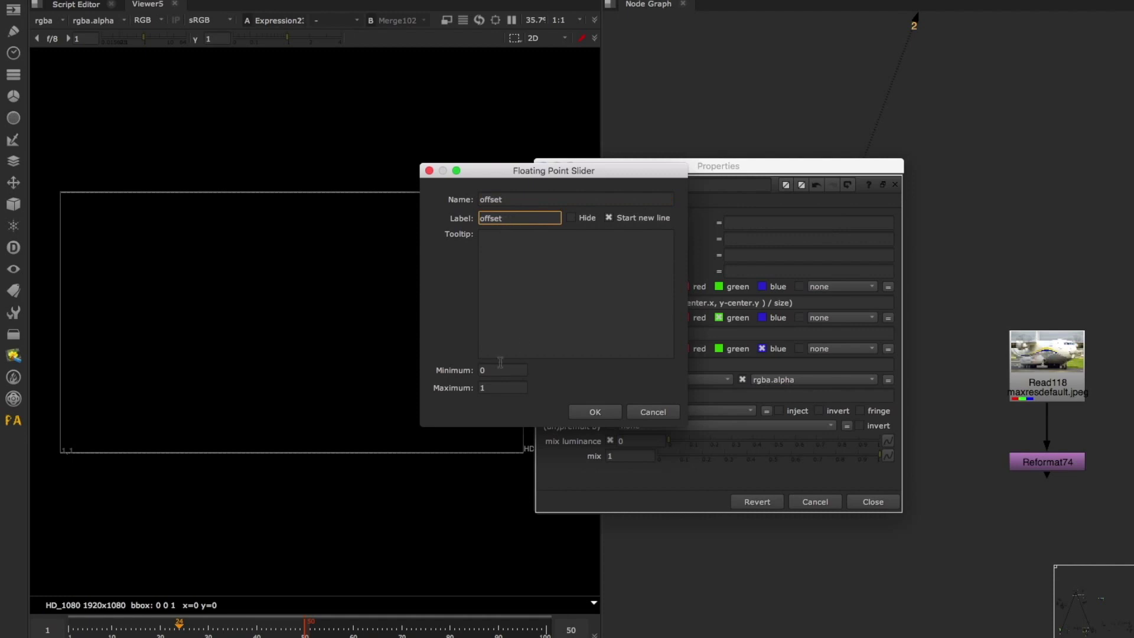
{"action": "left_click", "coordinate": [604, 418]}
{"action": "left_click", "coordinate": [647, 373]}
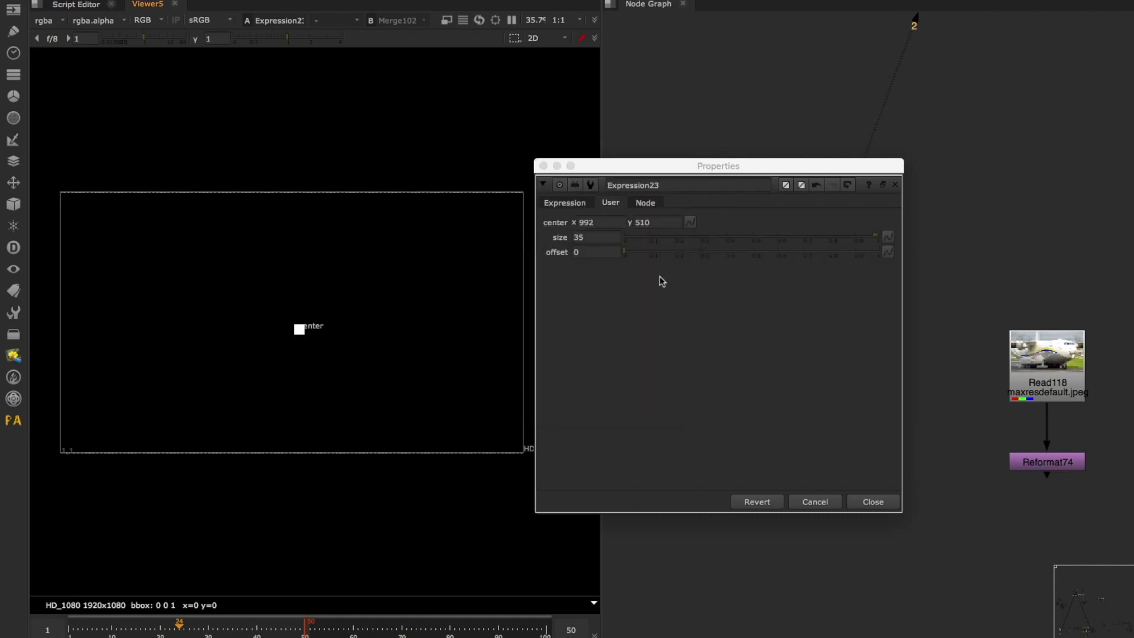
Set the offset to about 0.455 and move the center point to about x 1022, y 528.
{"action": "left_click", "coordinate": [663, 253]}
{"action": "left_click_drag", "start_coordinate": [662, 253], "coordinate": [760, 253]}
{"action": "left_click", "coordinate": [301, 326]}
{"action": "mouse_move", "coordinate": [299, 329]}
{"action": "left_mouse_down"}
{"action": "mouse_move", "coordinate": [361, 282]}
{"action": "mouse_move", "coordinate": [375, 292]}
{"action": "mouse_move", "coordinate": [322, 310]}
{"action": "mouse_move", "coordinate": [343, 322]}
{"action": "mouse_move", "coordinate": [306, 325]}
{"action": "left_mouse_up"}
{"action": "left_click_drag", "start_coordinate": [787, 249], "coordinate": [818, 253]}
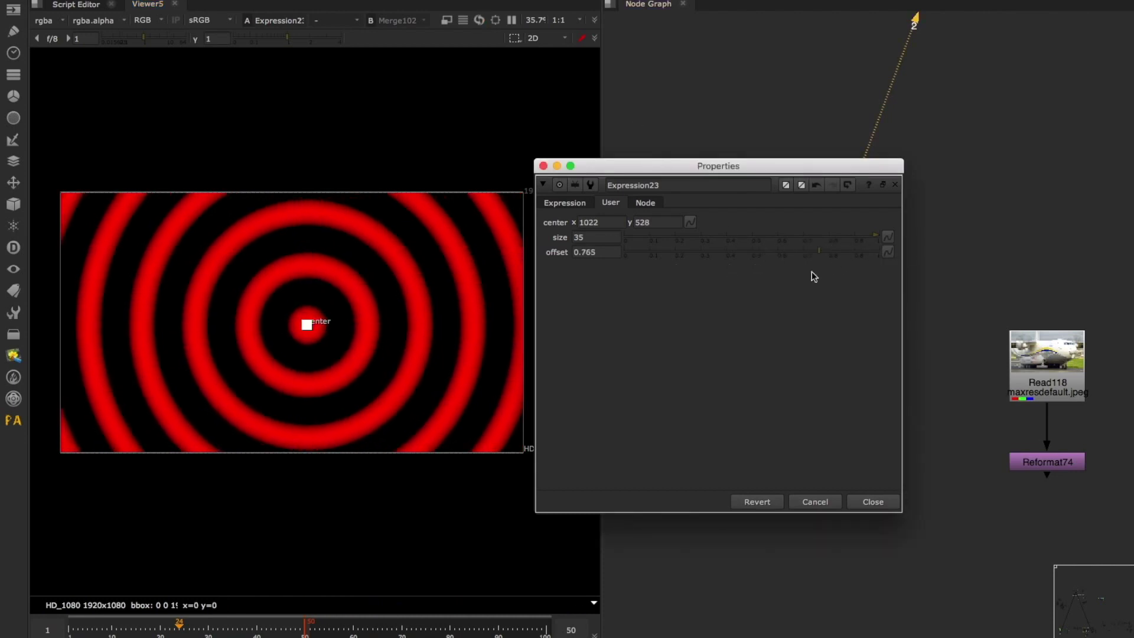
{"action": "left_click_drag", "start_coordinate": [760, 253], "coordinate": [740, 253]}
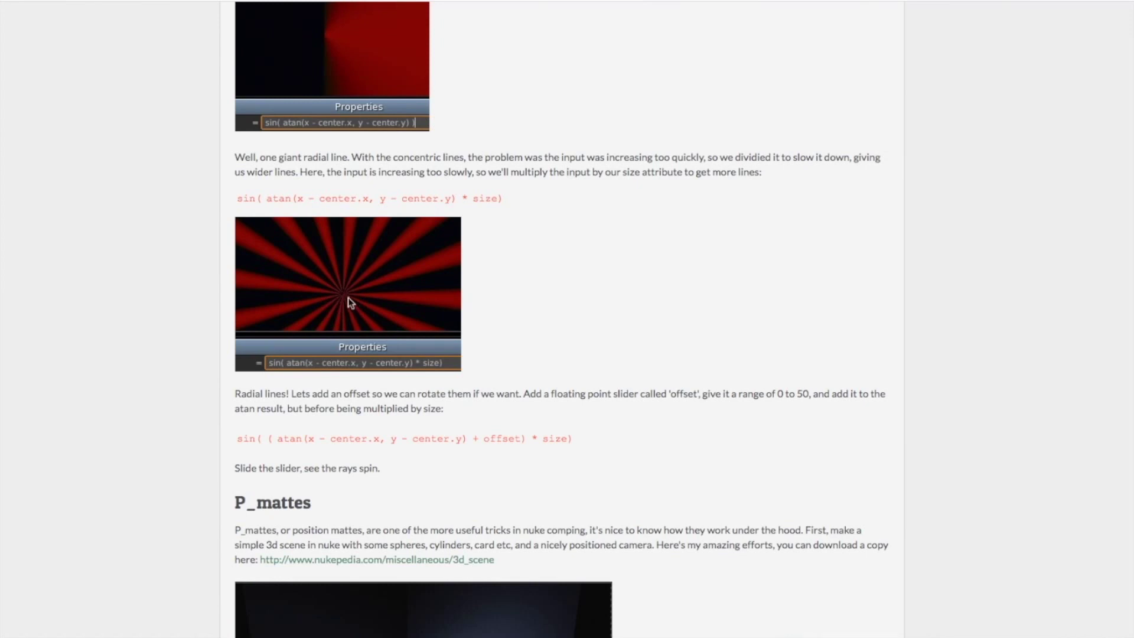
Switch to the Nukepedia article and copy the radial rays expression sin( ( atan(x - center.x, y - center.y) + offset) * size).
{"action": "triple_click", "coordinate": [347, 440]}
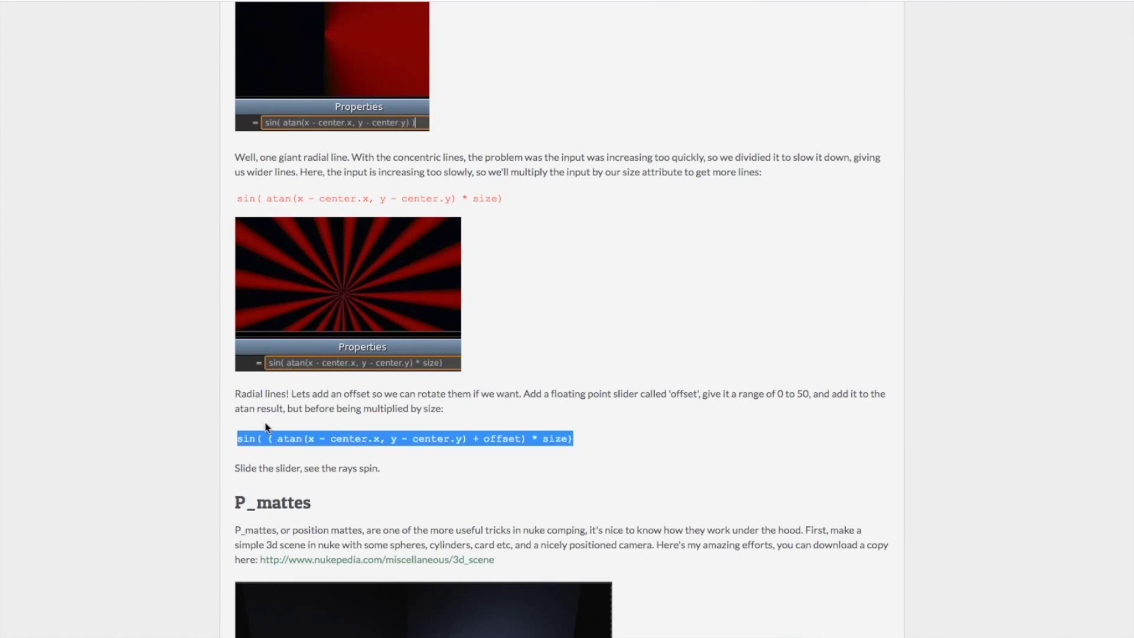
{"action": "scroll", "coordinate": [442, 418], "scroll_direction": "up", "scroll_amount": 4}
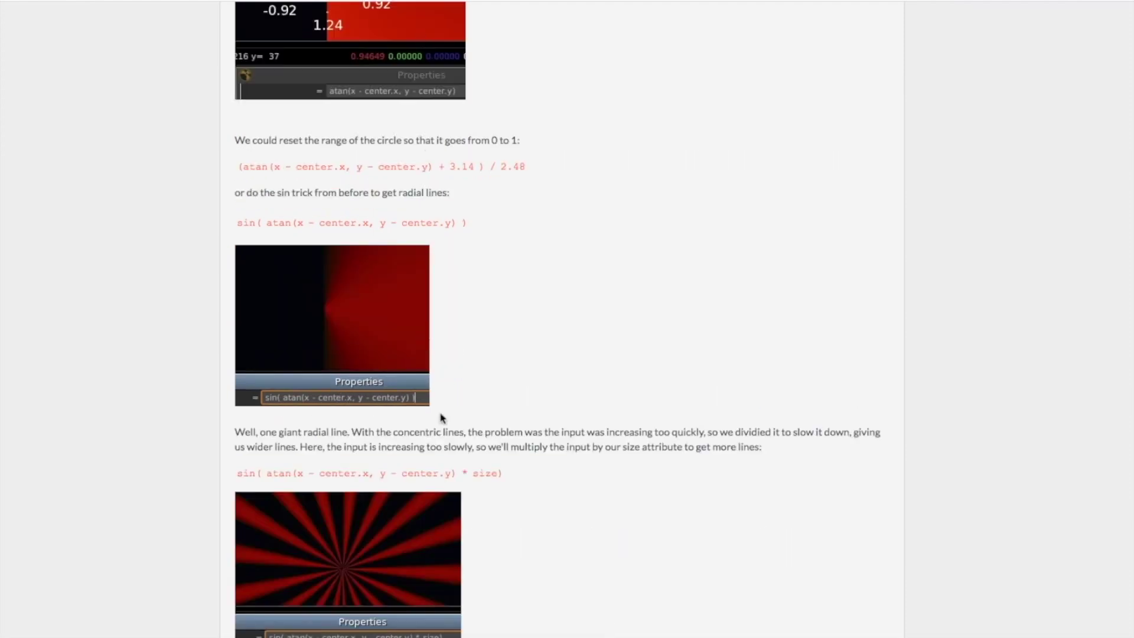
{"action": "scroll", "coordinate": [436, 338], "scroll_direction": "down", "scroll_amount": 8}
{"action": "scroll", "coordinate": [436, 319], "scroll_direction": "up", "scroll_amount": 1}
{"action": "scroll", "coordinate": [436, 316], "scroll_direction": "up", "scroll_amount": 3}
{"action": "left_click", "coordinate": [340, 458]}
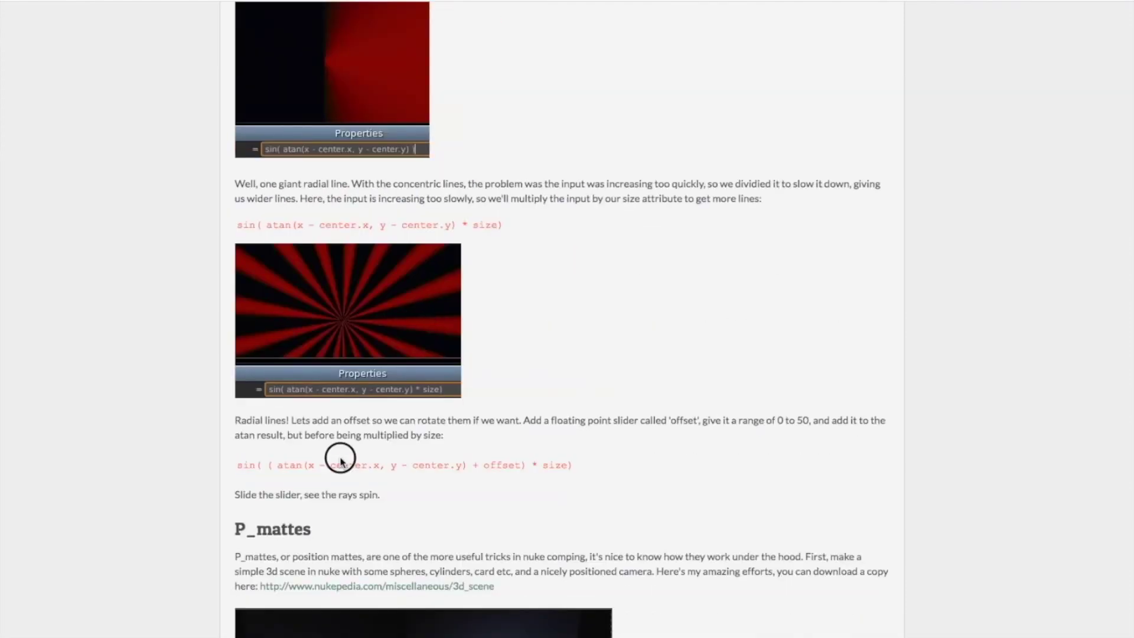
{"action": "triple_click", "coordinate": [339, 464]}
{"action": "key", "text": "super+c"}
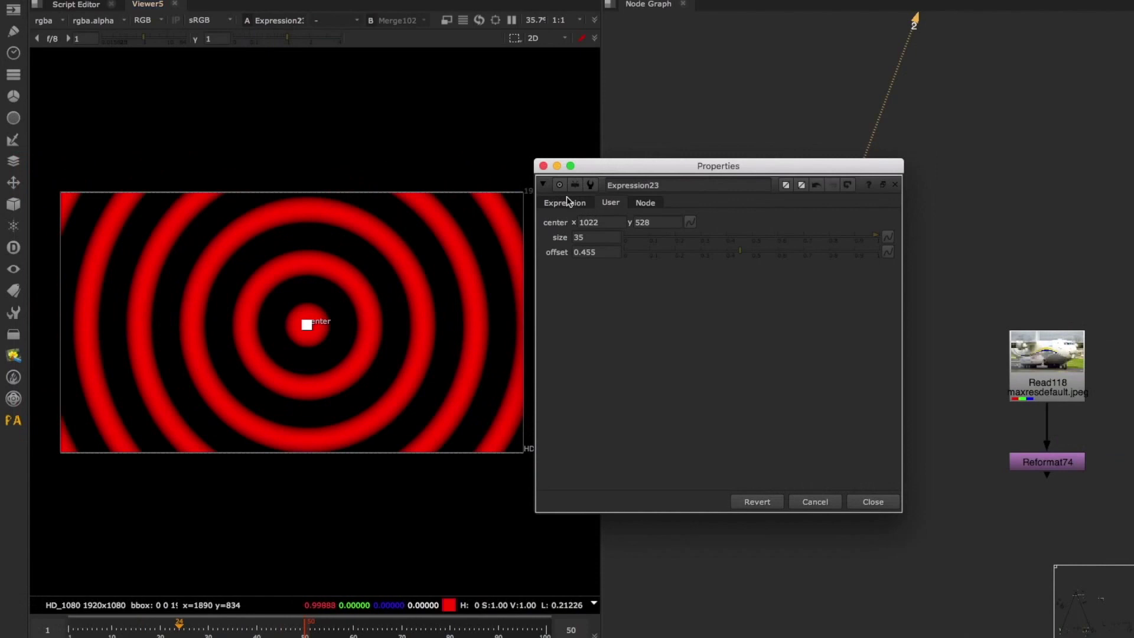
Switch back to Nuke and paste the copied radial rays formula into the green channel expression of Expression23.
{"action": "left_click", "coordinate": [565, 203]}
{"action": "left_click", "coordinate": [608, 334]}
{"action": "key", "text": "super+v"}
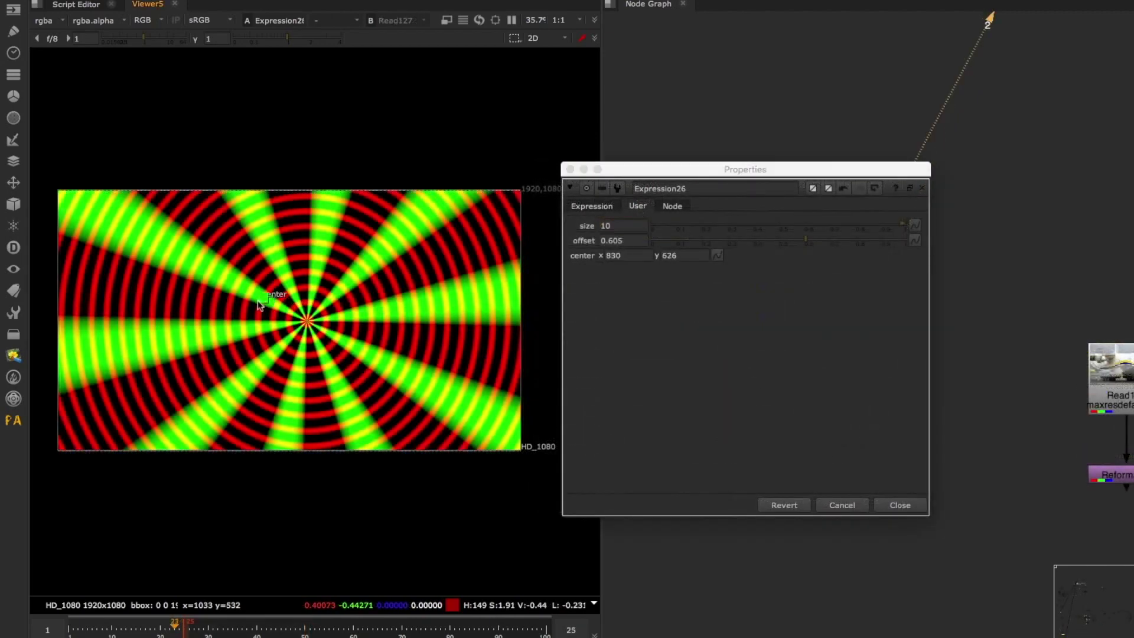
Move Expression26's center point to about x 1056, y 556 and set its offset to about 0.58.
{"action": "left_click_drag", "start_coordinate": [260, 303], "coordinate": [312, 316]}
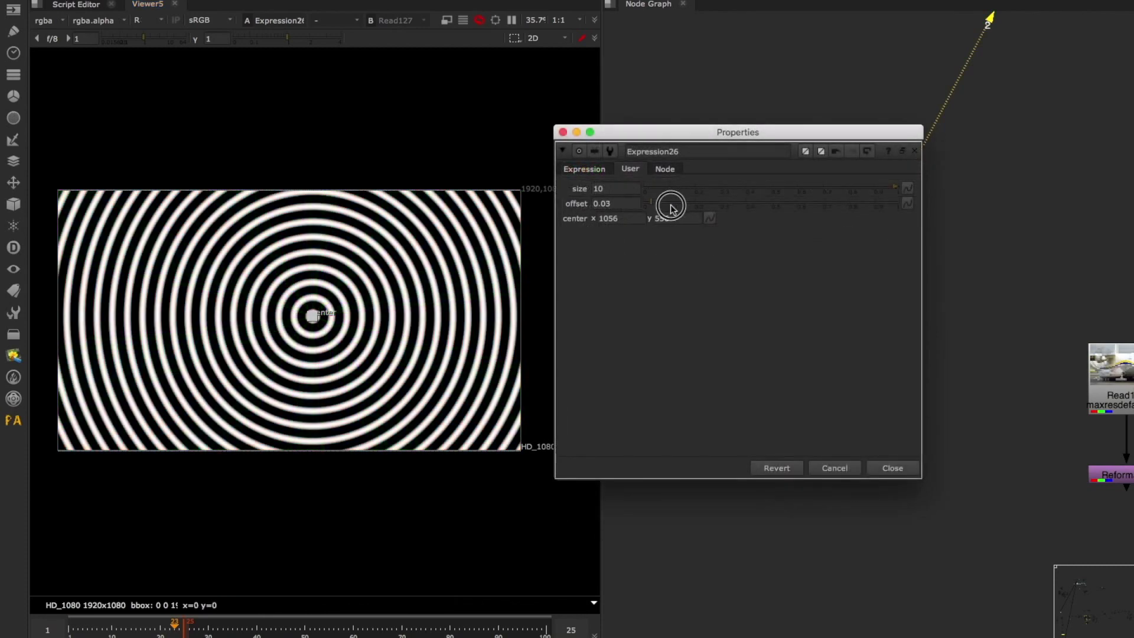
{"action": "left_click_drag", "start_coordinate": [671, 203], "coordinate": [788, 203]}
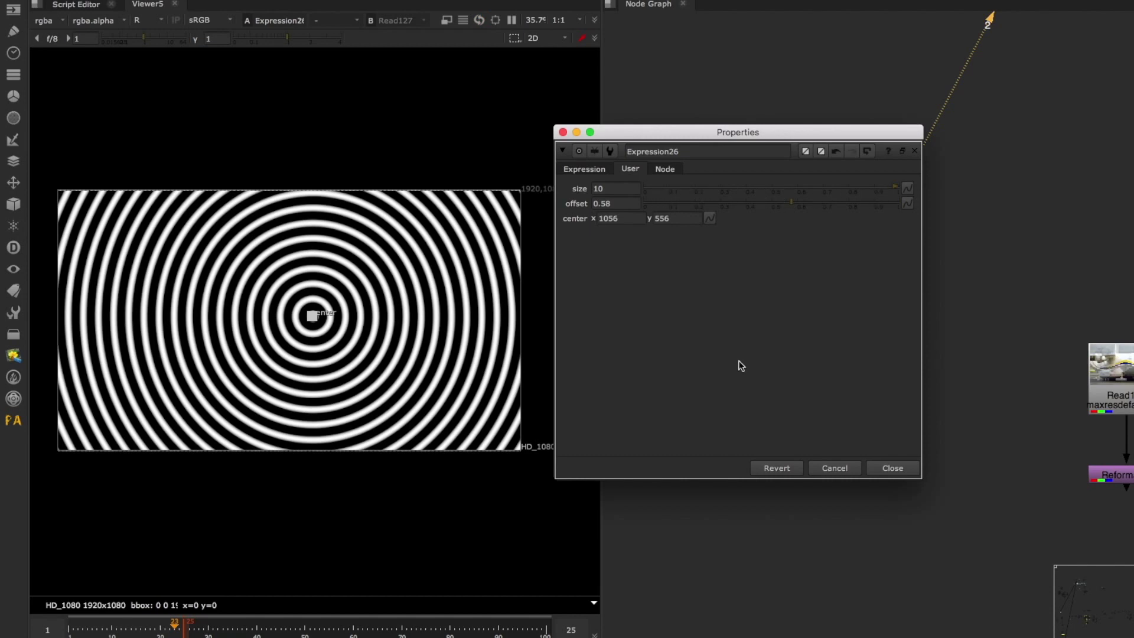
Edit Expression26's size user knob so its slider ranges from a minimum of 1 to a maximum of 50.
{"action": "right_click", "coordinate": [728, 324]}
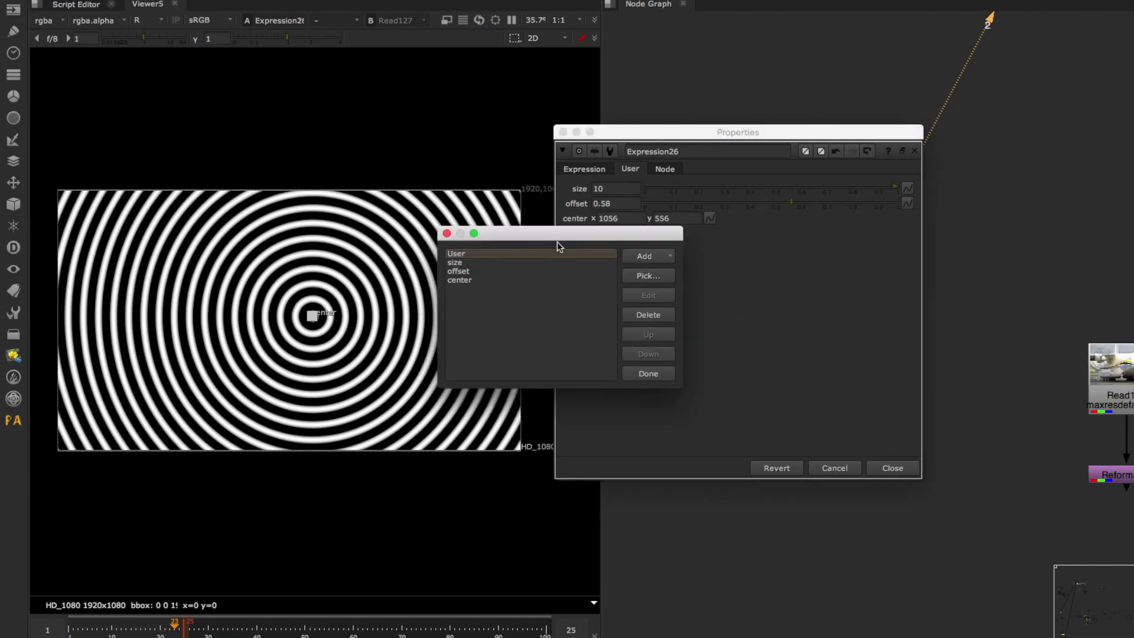
{"action": "left_click", "coordinate": [462, 264]}
{"action": "left_click", "coordinate": [648, 296]}
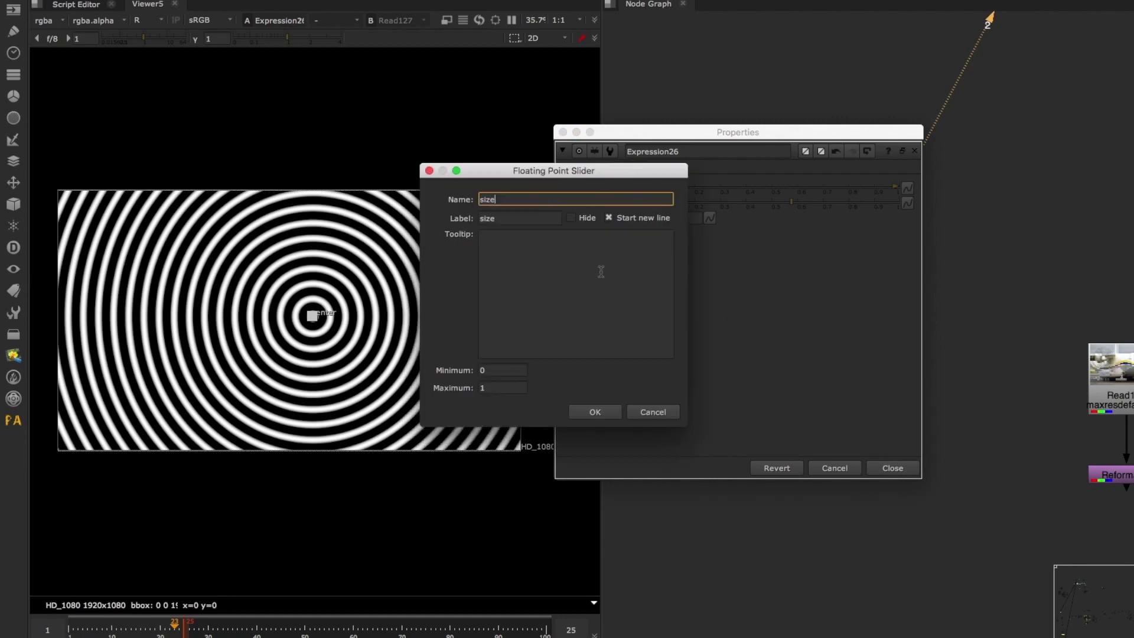
{"action": "double_click", "coordinate": [507, 371]}
{"action": "type", "text": "1"}
{"action": "key", "text": "Tab"}
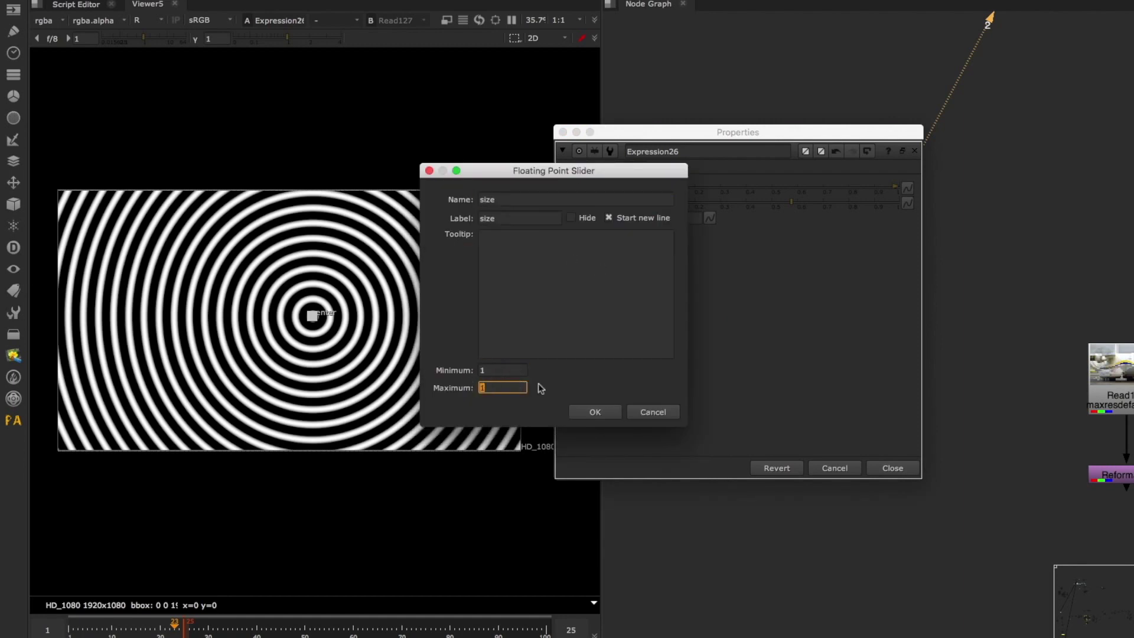
{"action": "type", "text": "50"}
{"action": "key", "text": "Return"}
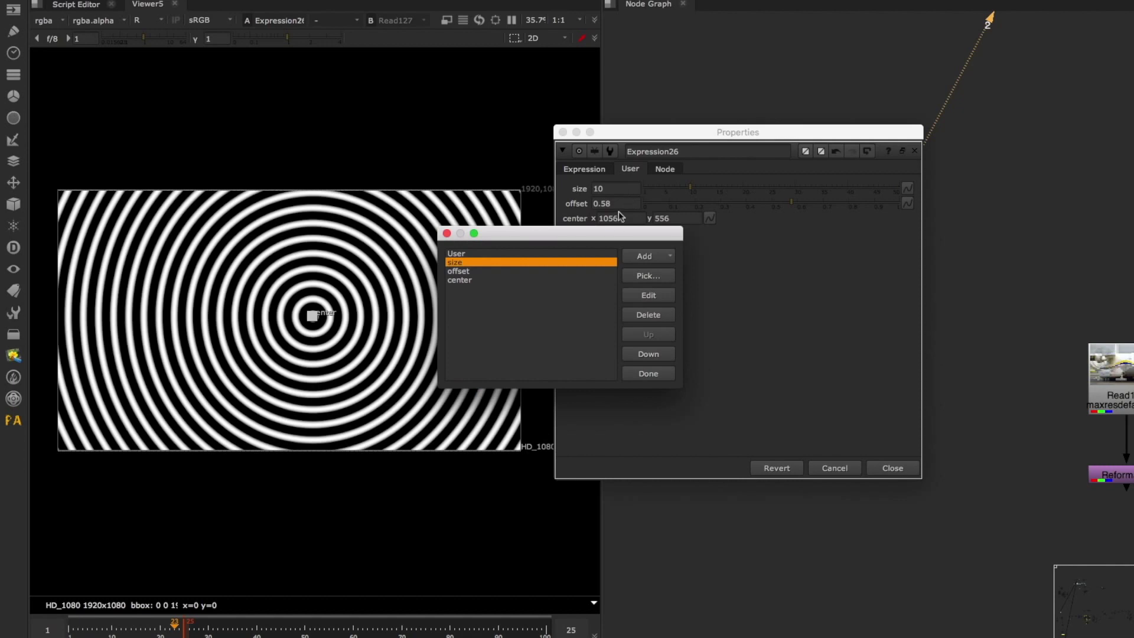
Edit the offset user knob so its slider has a maximum of 10.
{"action": "left_click", "coordinate": [538, 272]}
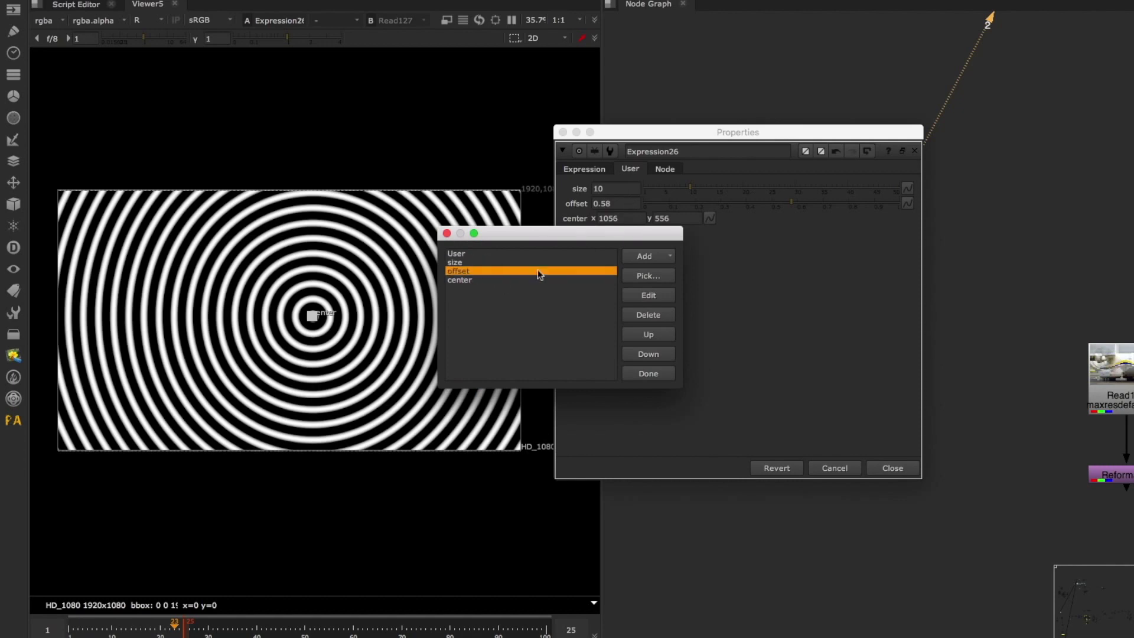
{"action": "left_click", "coordinate": [660, 297]}
{"action": "left_click", "coordinate": [502, 388]}
{"action": "type", "text": "10"}
{"action": "key", "text": "Return"}
Set size to about 24.2 and offset to about 5.2, return the viewer to full RGB, and reposition the pattern's center point.
{"action": "left_click_drag", "start_coordinate": [669, 202], "coordinate": [778, 204]}
{"action": "key", "text": "r"}
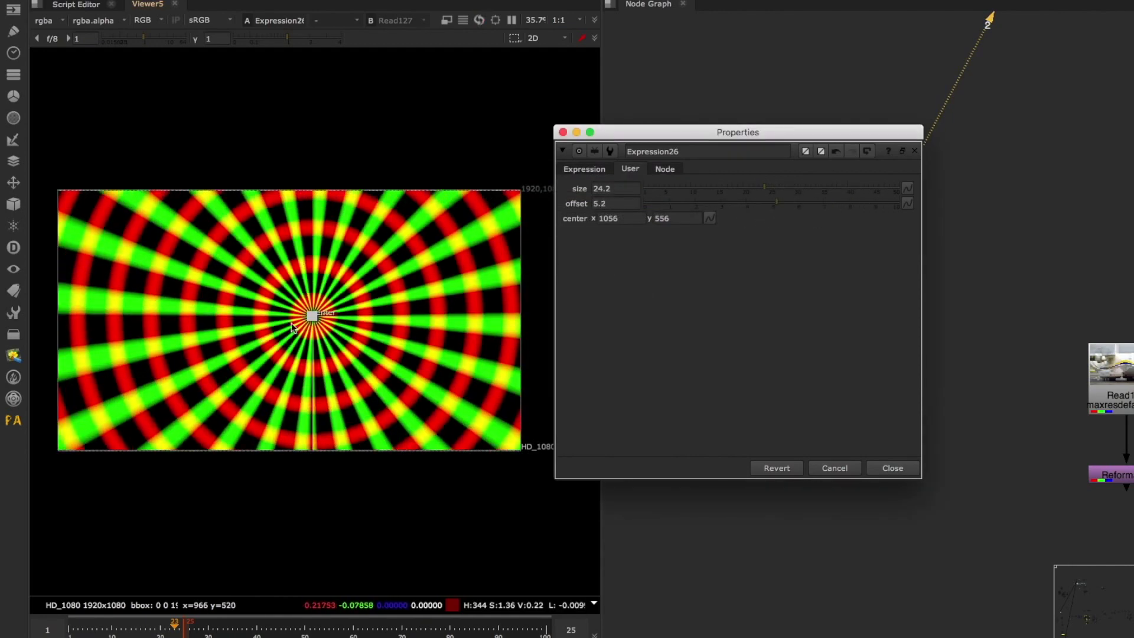
{"action": "left_click_drag", "start_coordinate": [203, 345], "coordinate": [371, 322]}
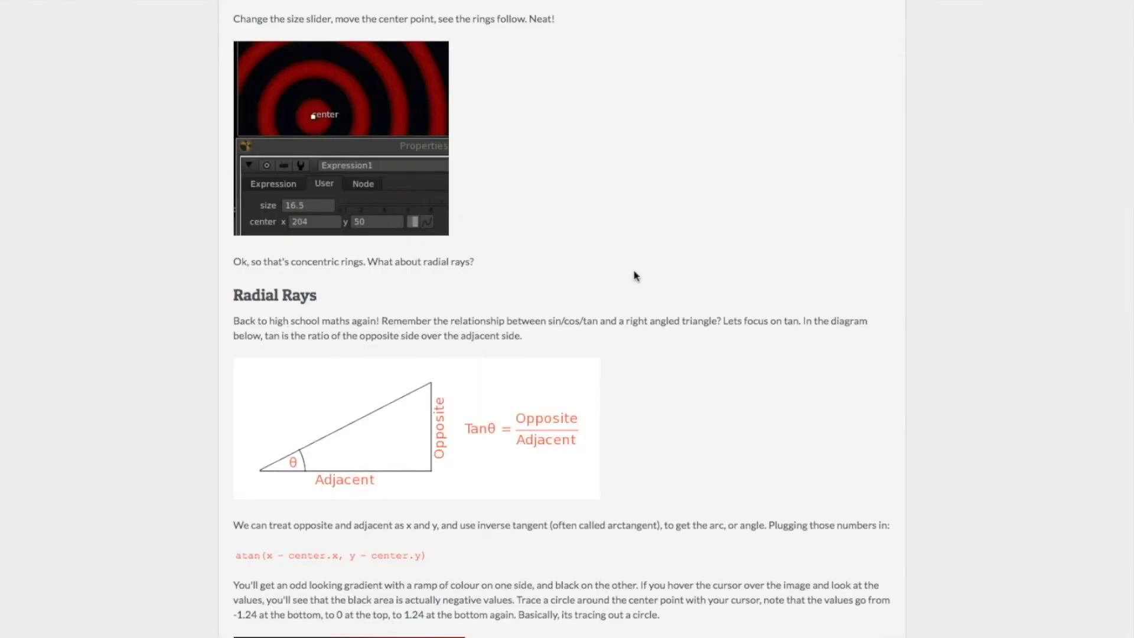
Copy the wider lines expression ( sin(x / 4 ) + 1 ) / 2 from the Nukepedia article into Expression26's blue channel formula.
{"action": "scroll", "coordinate": [628, 272], "scroll_direction": "up", "scroll_amount": 10}
{"action": "scroll", "coordinate": [628, 272], "scroll_direction": "up", "scroll_amount": 15}
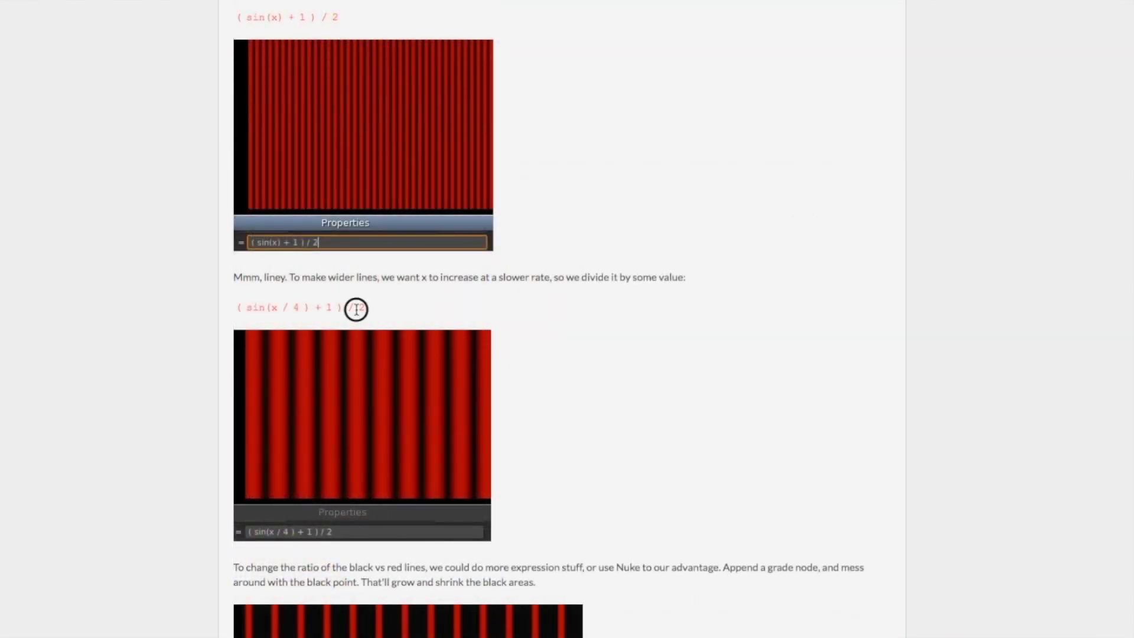
{"action": "triple_click", "coordinate": [357, 309]}
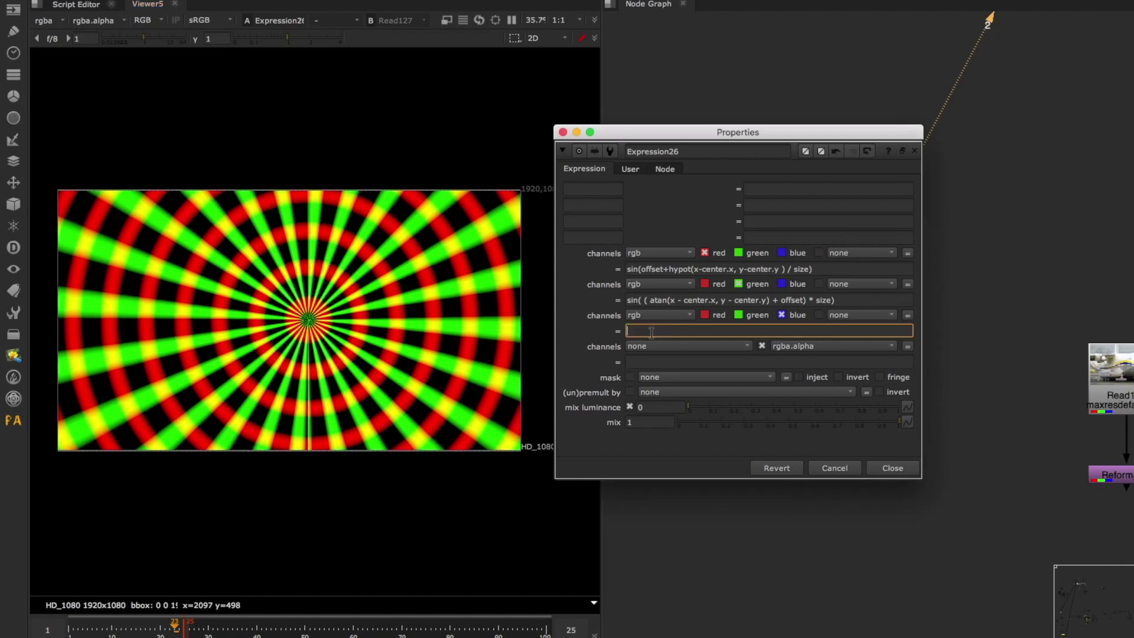
{"action": "type", "text": "( sin(x / 4 ) + 1 ) / 2"}
{"action": "key", "text": "Return"}
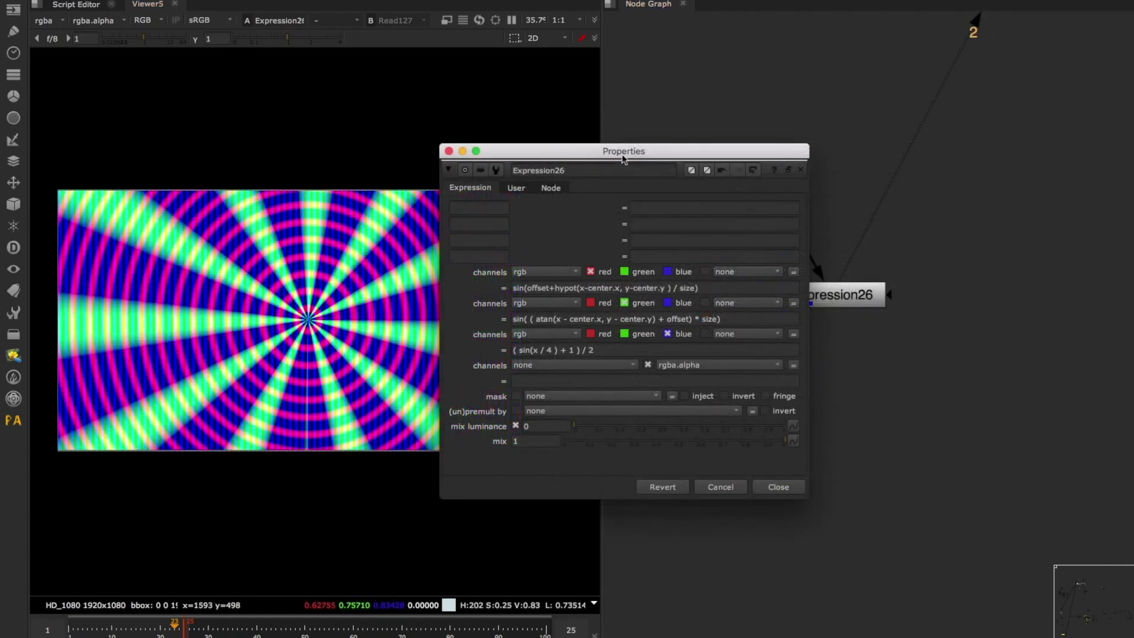
{"action": "left_click_drag", "start_coordinate": [623, 159], "coordinate": [674, 143]}
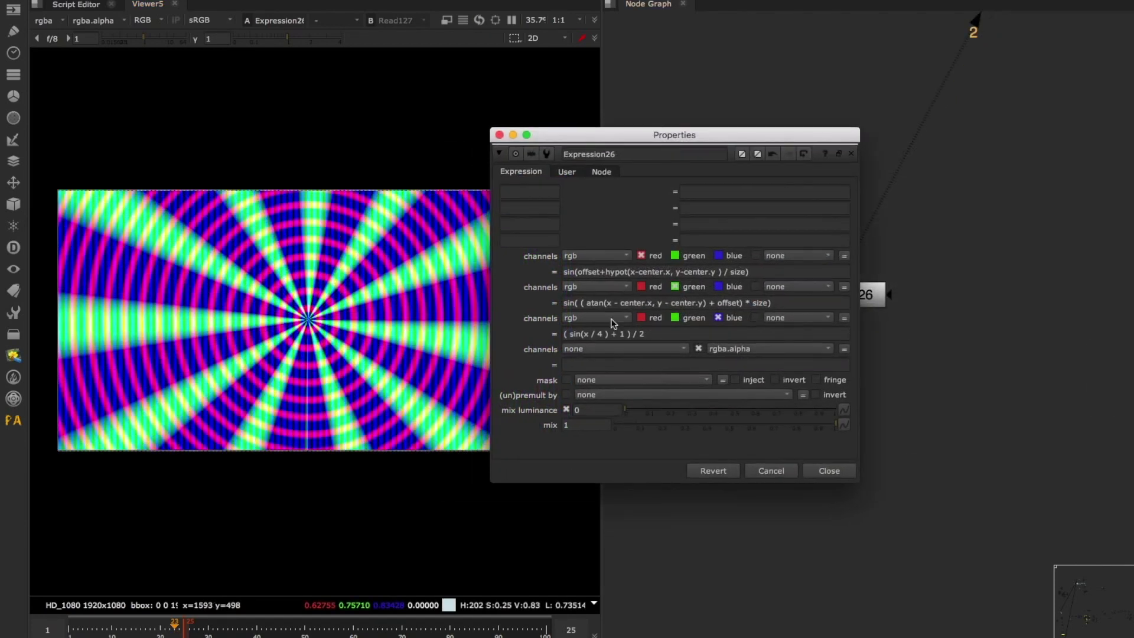